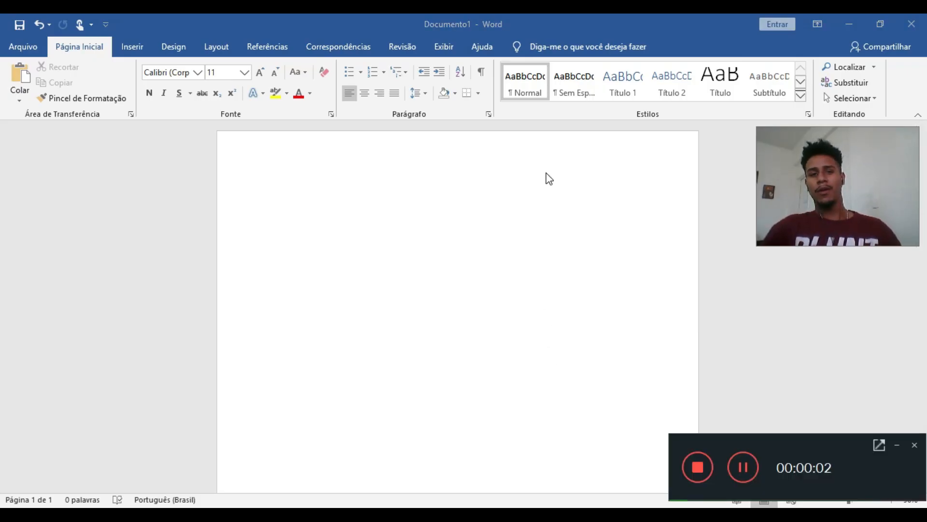
left_click(897, 444)
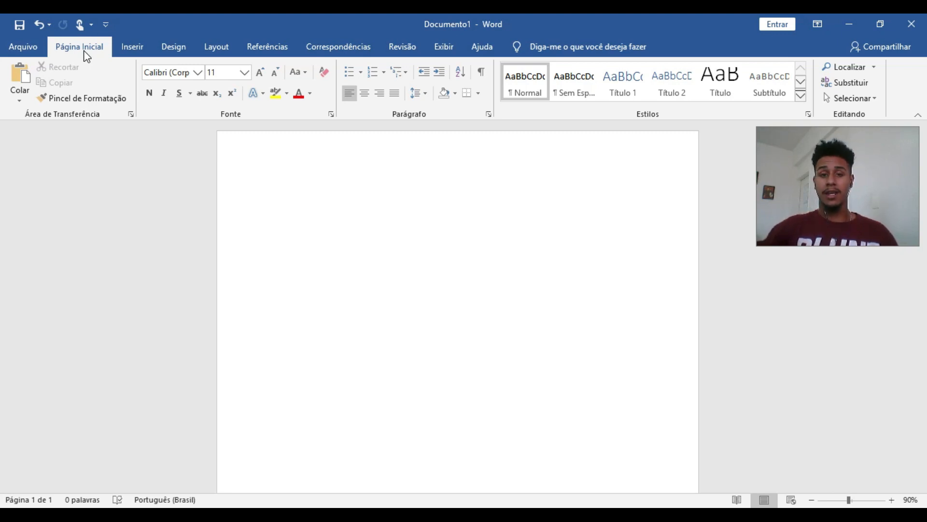
key("super+plus")
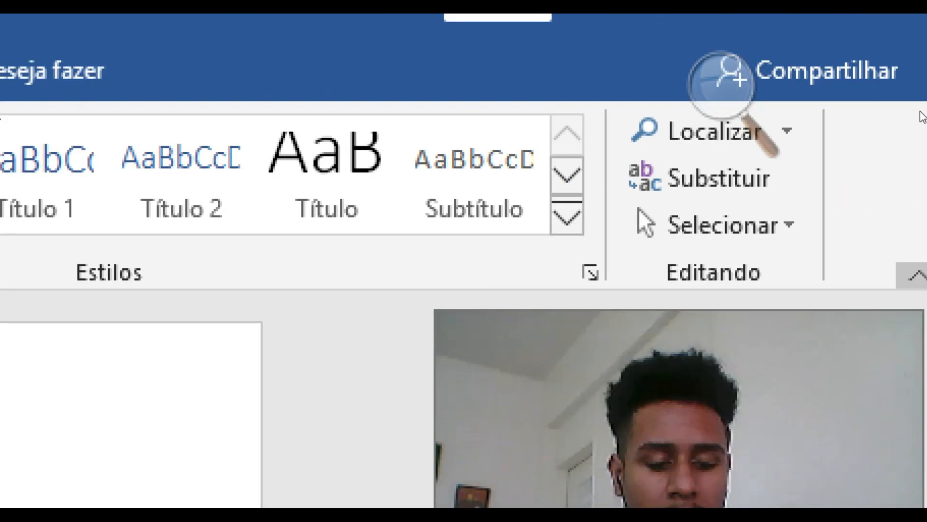
key("super+minus")
key("super+minus")
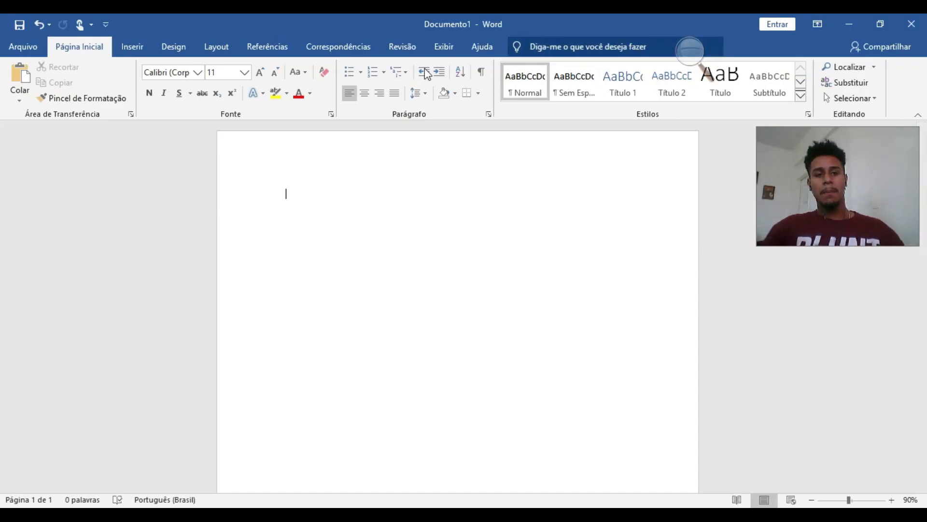
Generate placeholder text in the blank document with the formula =rand(10,10)
left_click(381, 189)
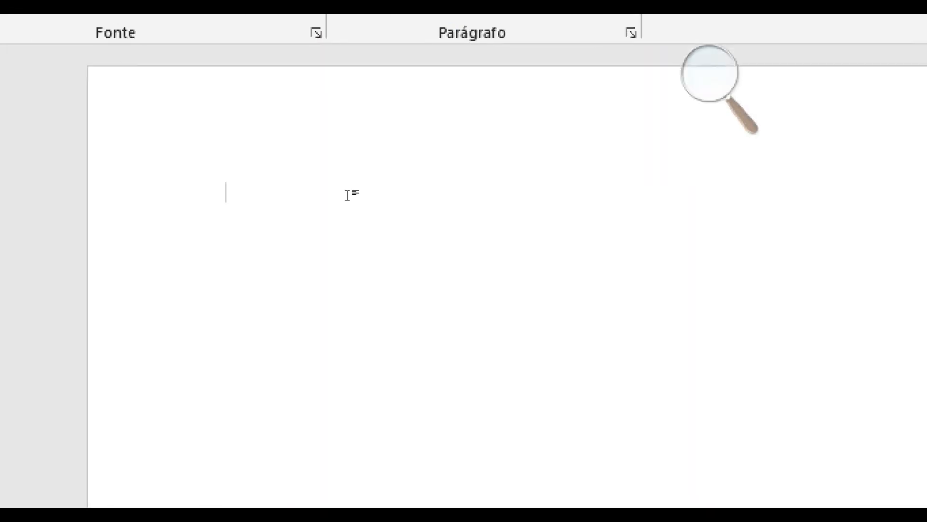
type("=rand")
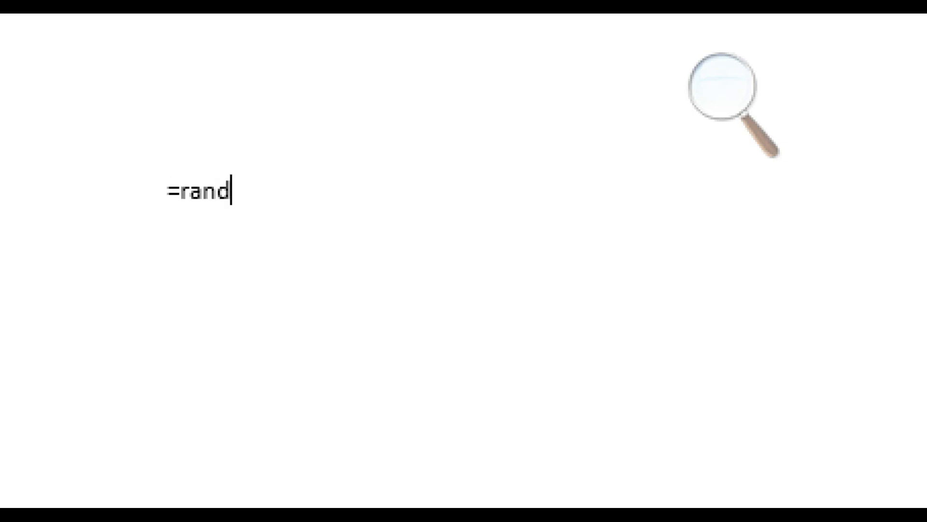
type("()")
type("10")
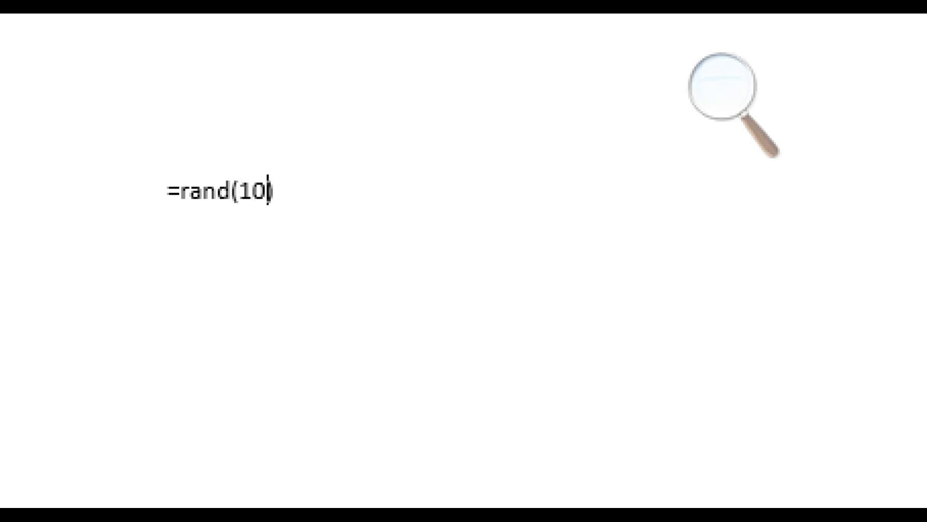
type(",10")
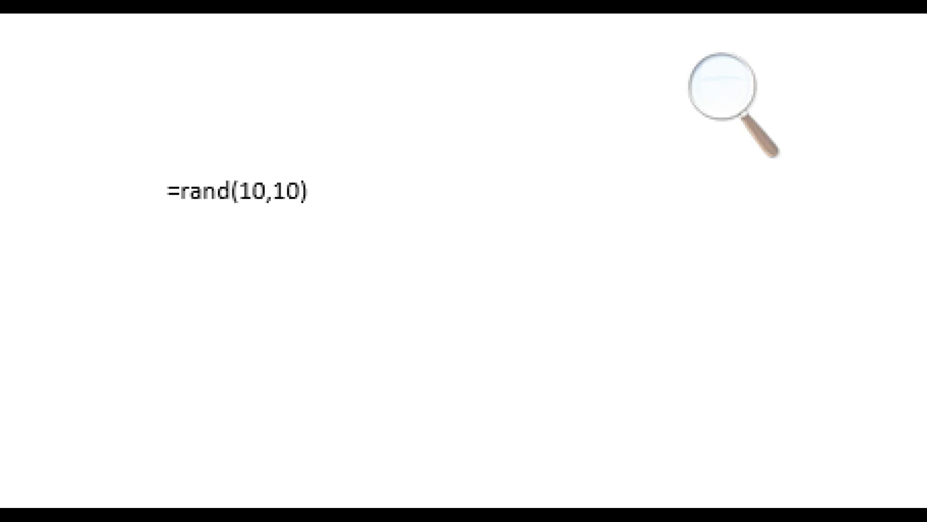
key("Right")
key("Return")
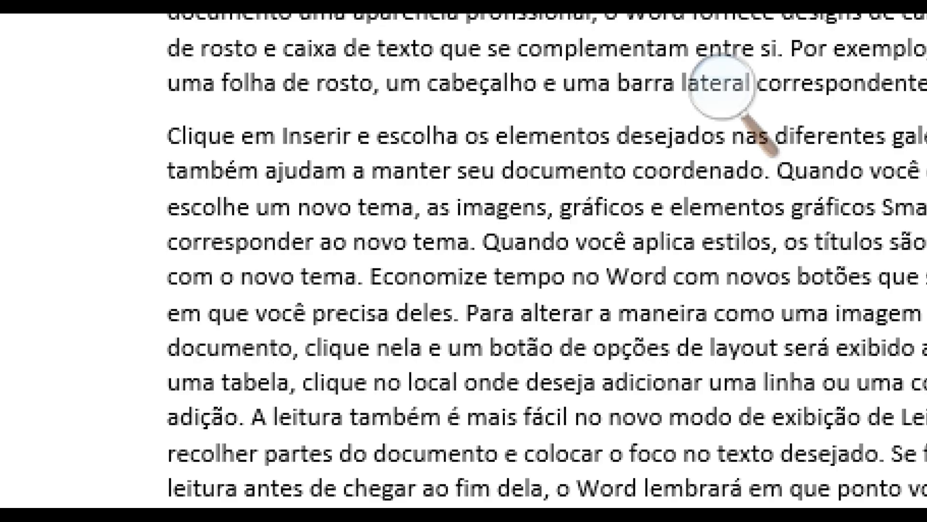
Look through the generated placeholder paragraphs from the end of the document back to the start
scroll(353, 213, "up", 12)
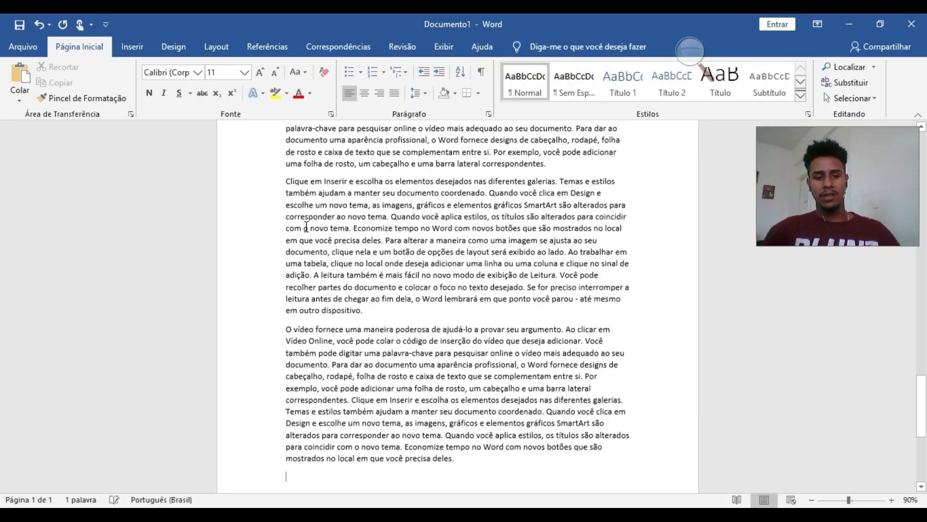
scroll(359, 240, "up", 20)
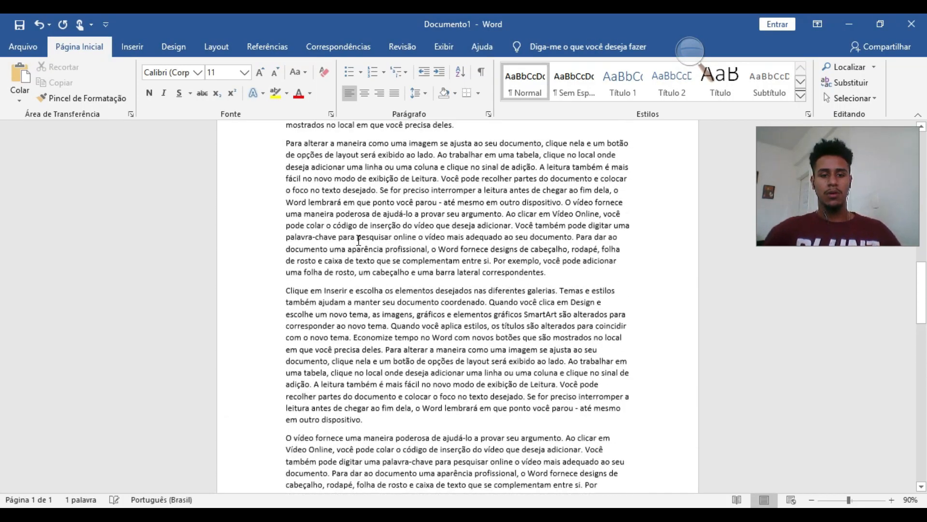
scroll(358, 240, "up", 1)
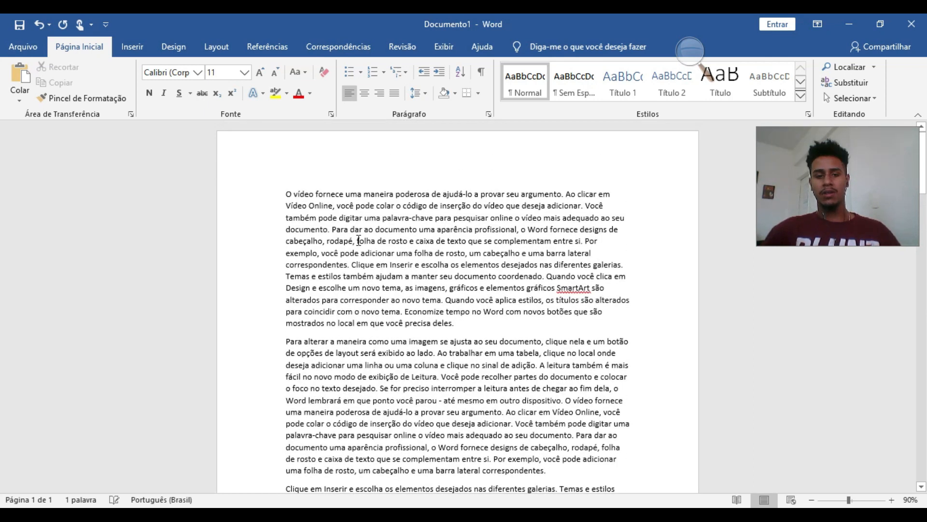
left_click(271, 193)
left_click(295, 212)
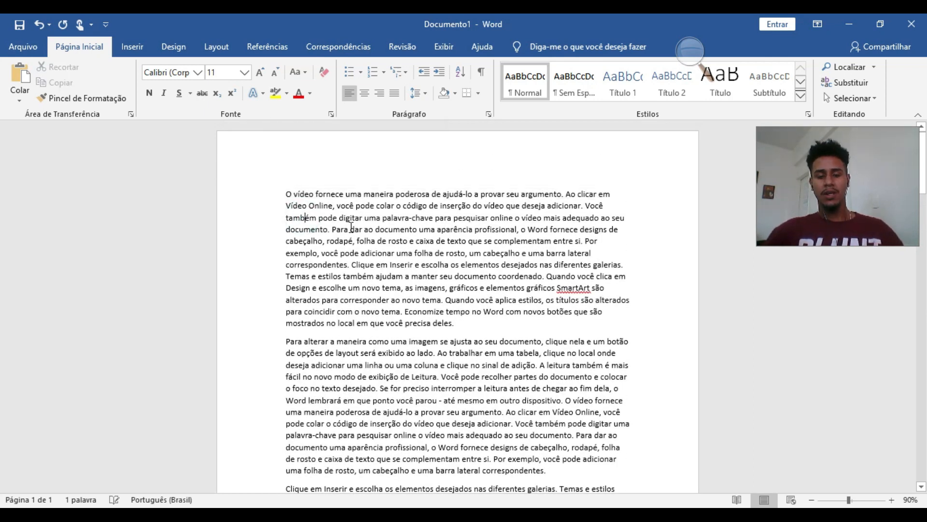
left_click(416, 213)
scroll(417, 215, "down", 3)
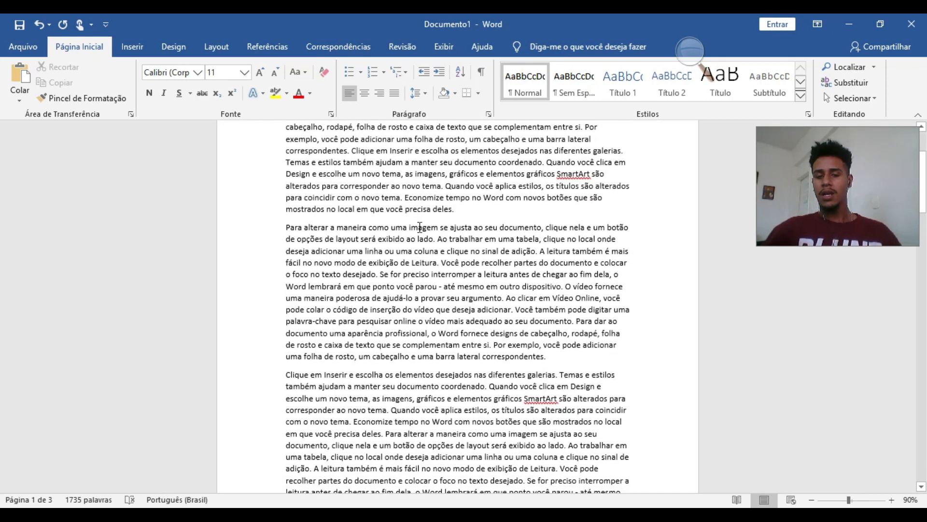
scroll(419, 222, "up", 3)
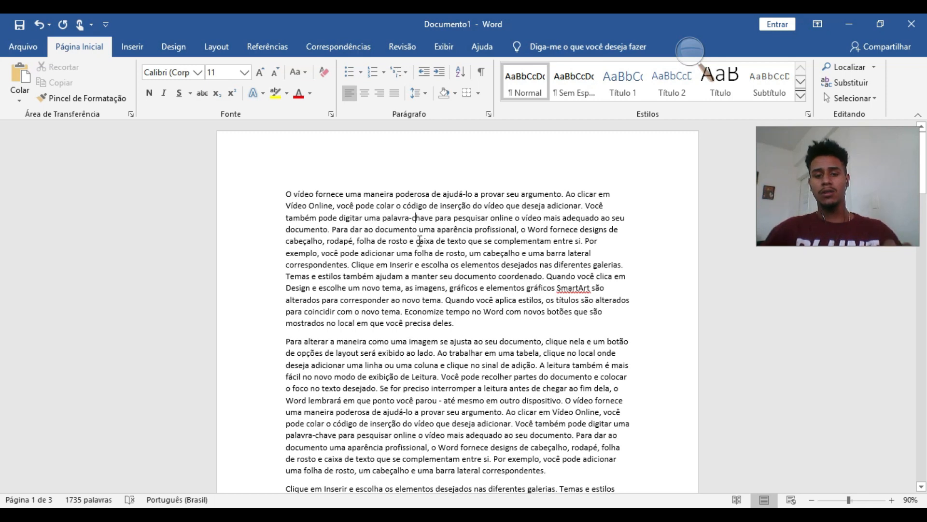
scroll(420, 240, "down", 1)
scroll(417, 252, "up", 1)
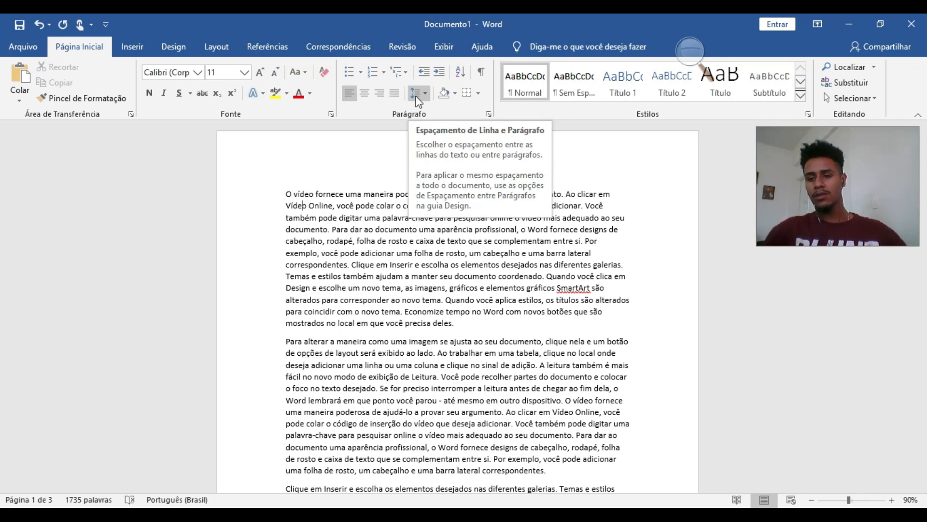
Select the entire document text and check that the selection runs across its pages
left_click(352, 205)
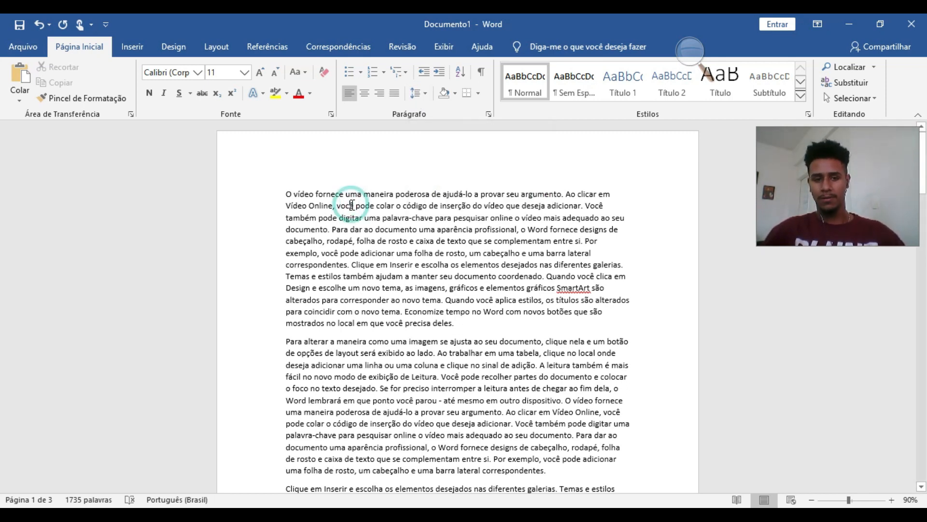
left_click(285, 193)
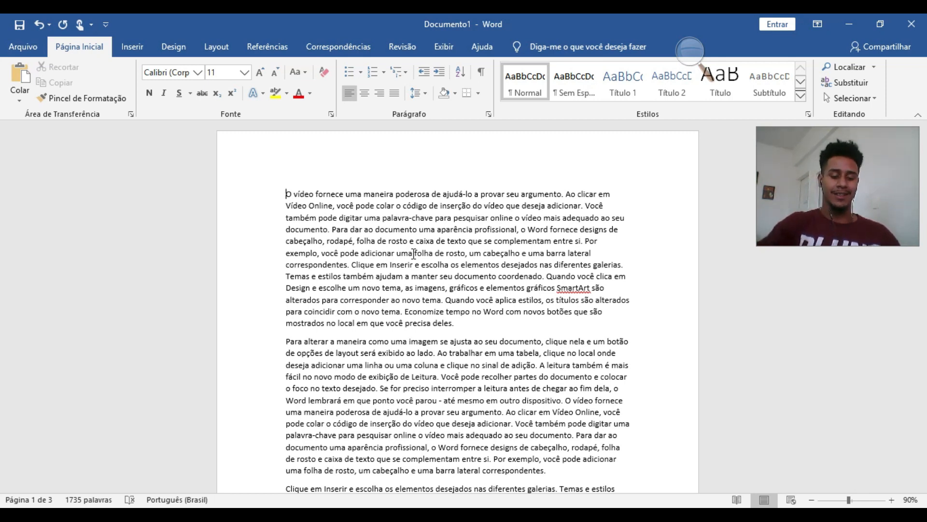
key("ctrl+a")
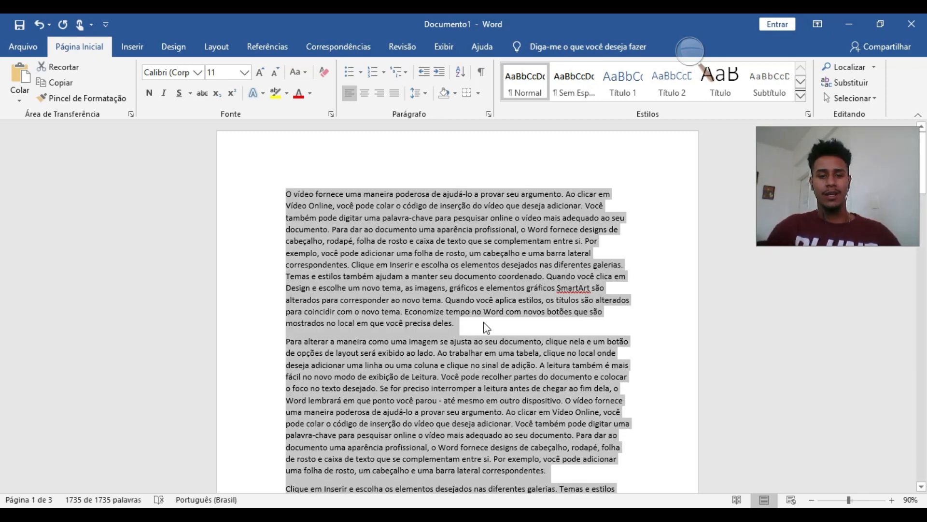
scroll(470, 245, "down", 10)
scroll(471, 245, "up", 6)
scroll(471, 245, "down", 15)
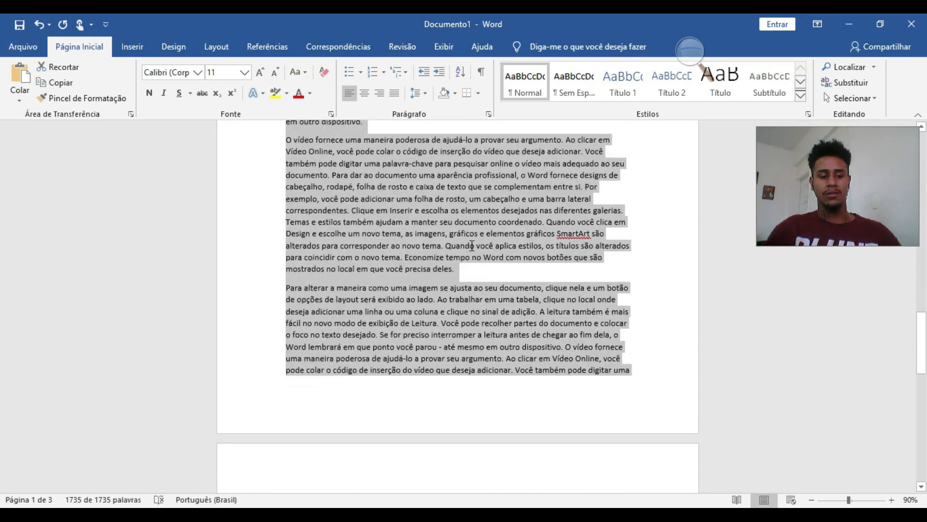
scroll(444, 285, "up", 10)
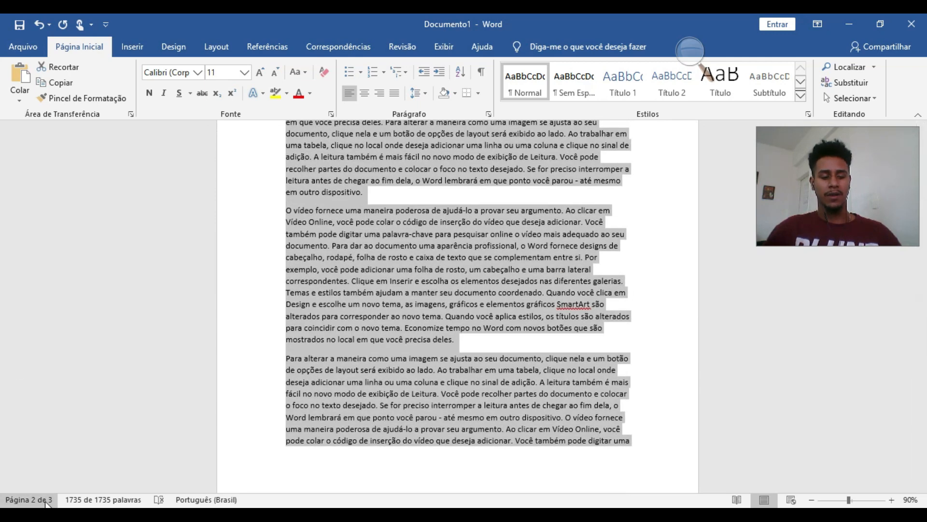
scroll(427, 298, "down", 8)
scroll(417, 282, "up", 5)
scroll(416, 282, "up", 5)
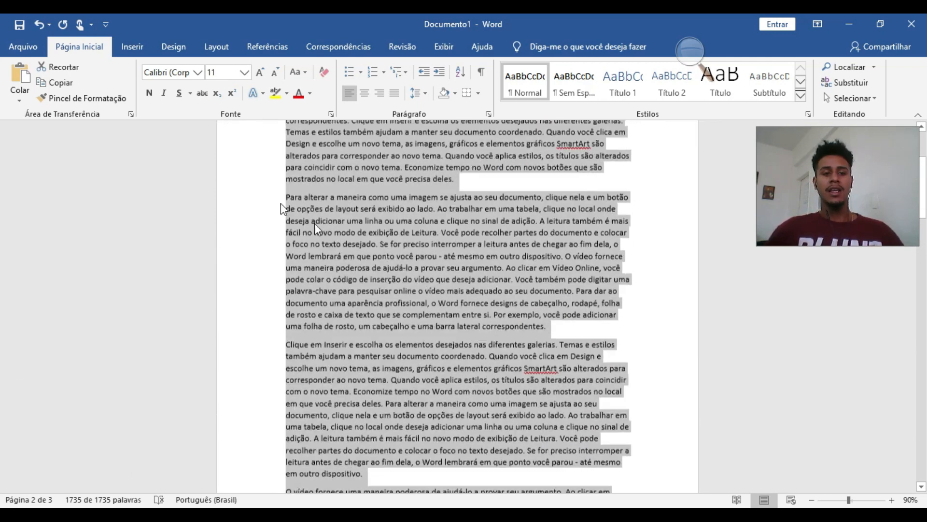
Browse the available fonts and apply Britannic Bold to the whole selected text
left_click(198, 72)
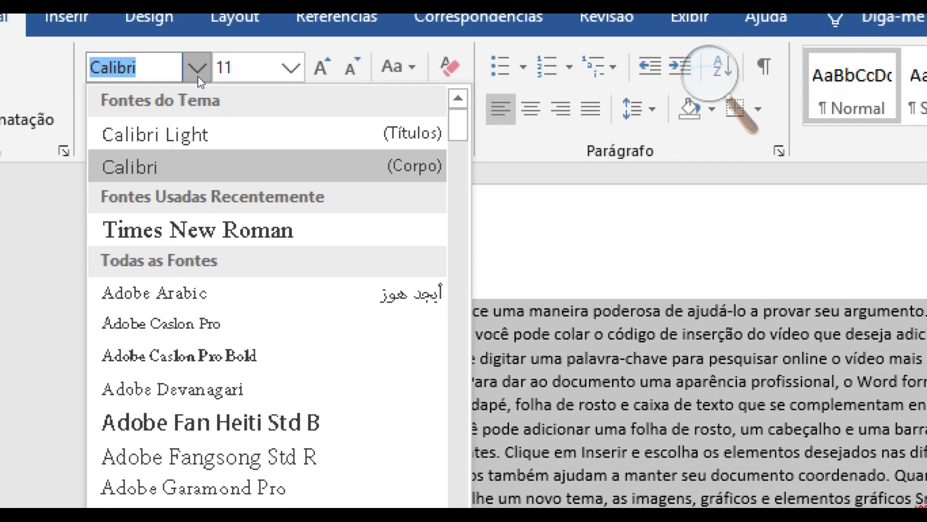
scroll(213, 148, "down", 1)
scroll(196, 107, "up", 1)
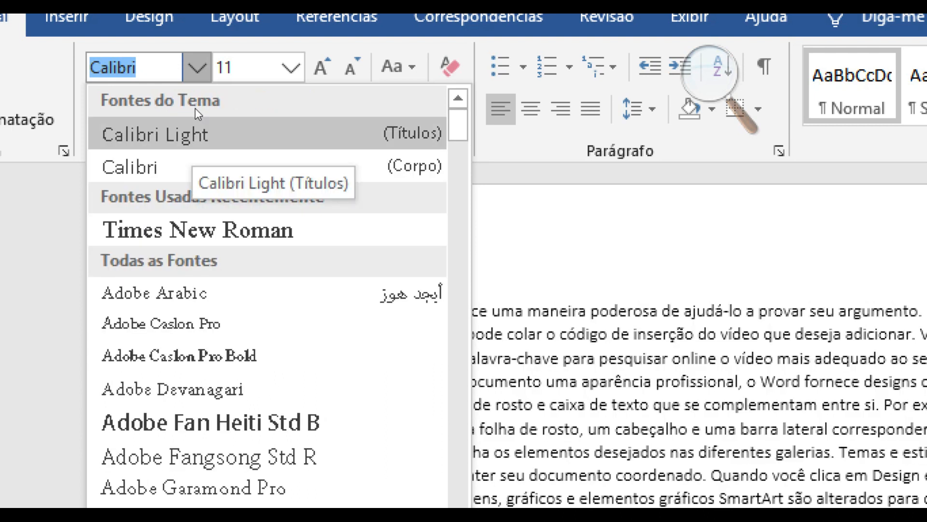
scroll(202, 140, "down", 3)
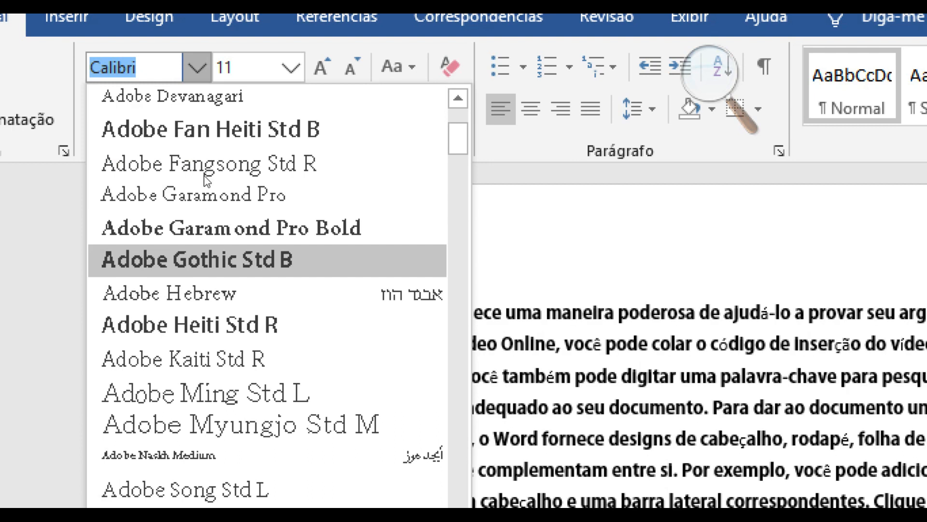
scroll(213, 151, "down", 4)
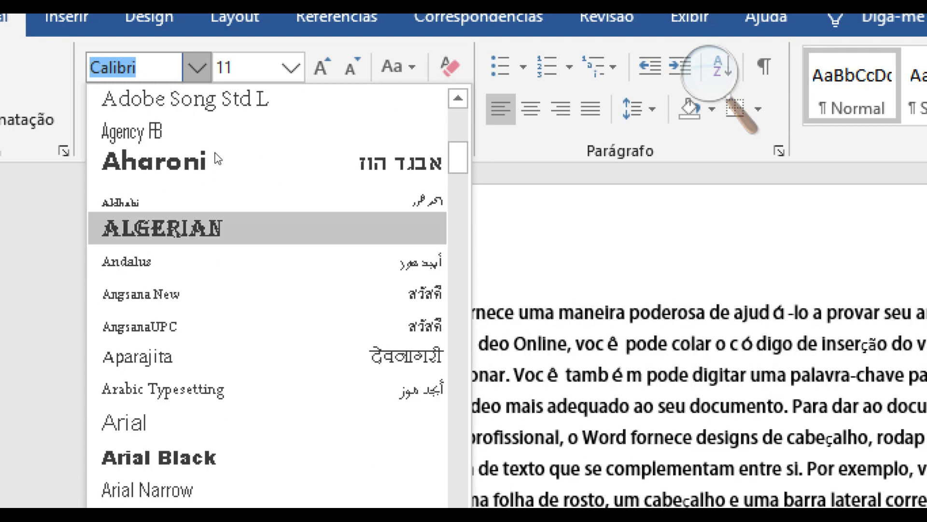
scroll(217, 158, "down", 1)
scroll(217, 158, "down", 1)
scroll(218, 158, "down", 2)
scroll(216, 158, "down", 2)
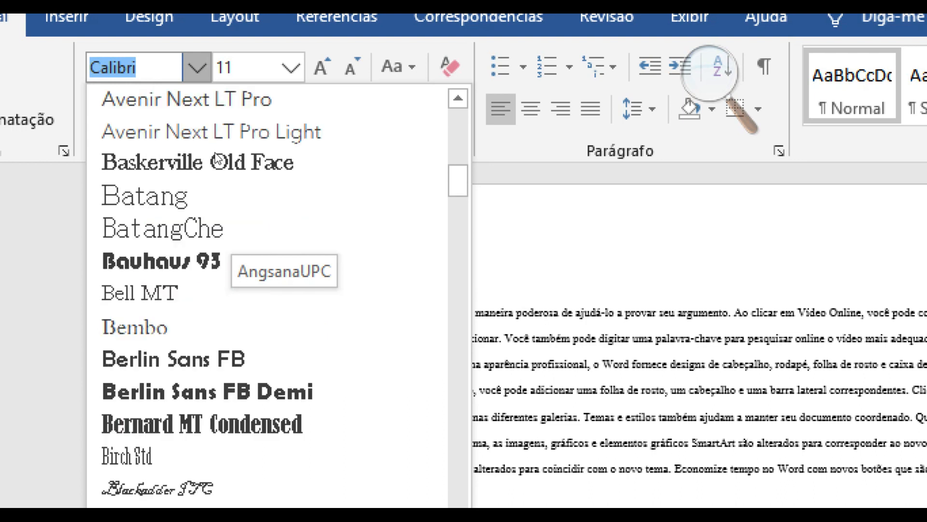
scroll(217, 159, "down", 4)
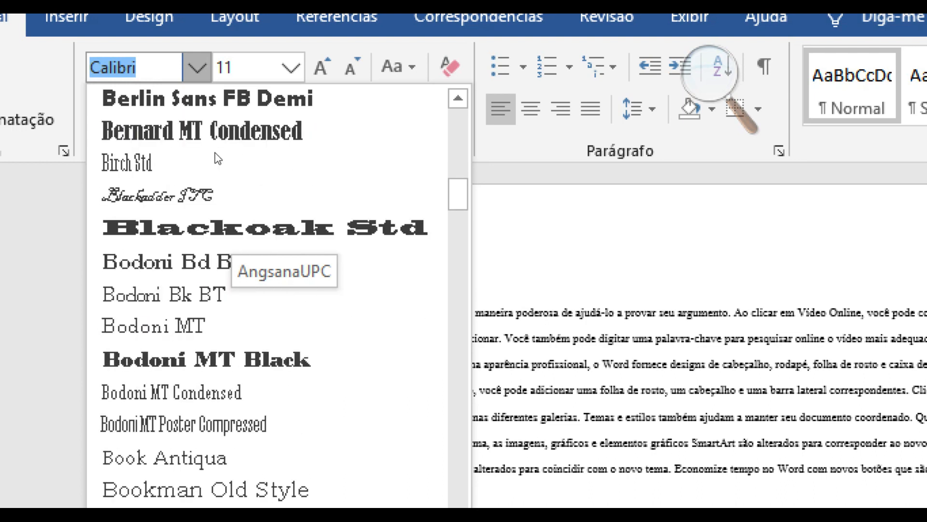
scroll(217, 158, "down", 2)
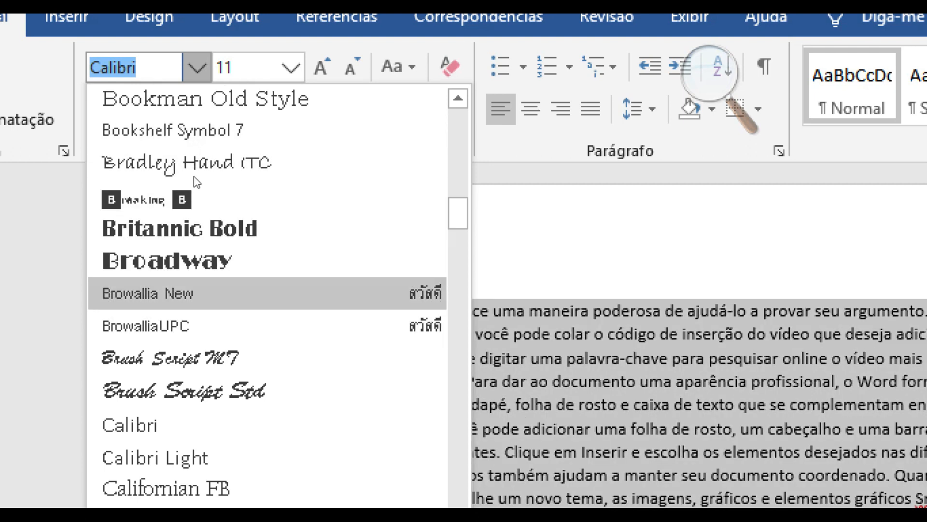
key("Return")
Check the text in its new font and undo the font change
scroll(314, 160, "down", 3)
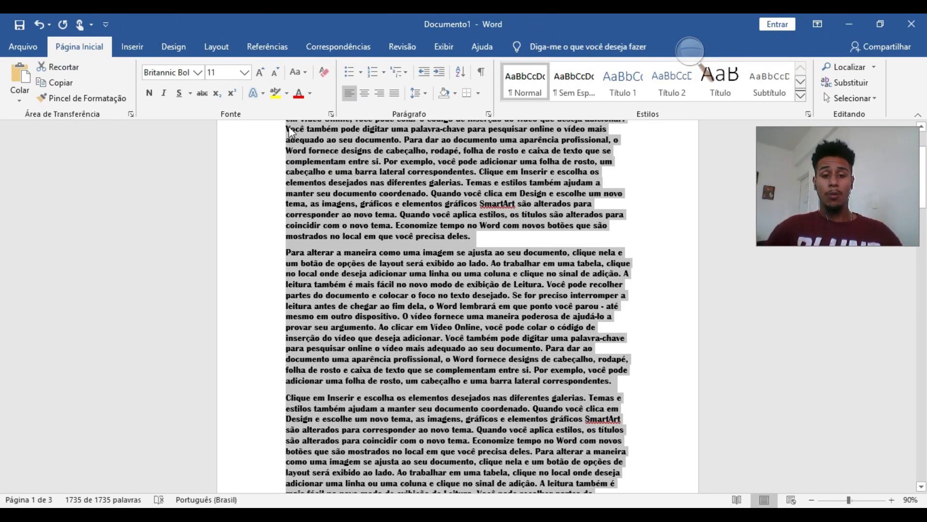
scroll(289, 133, "up", 3)
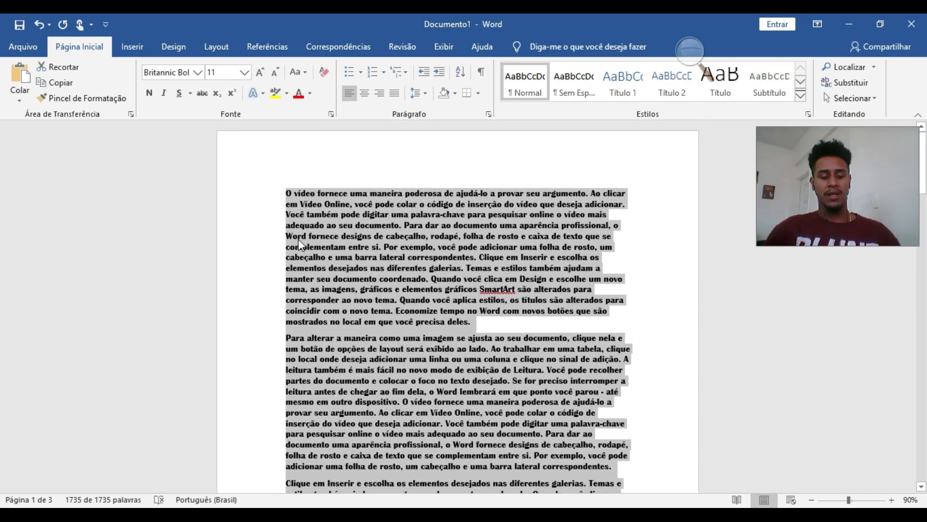
key("ctrl+z")
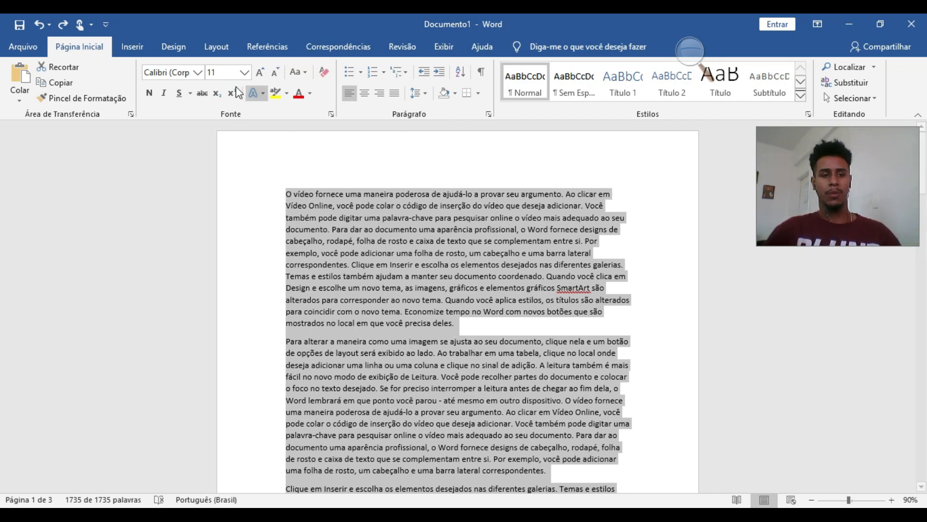
Set the font of the selected text to Britannic Bold from the recently used fonts
left_click(198, 72)
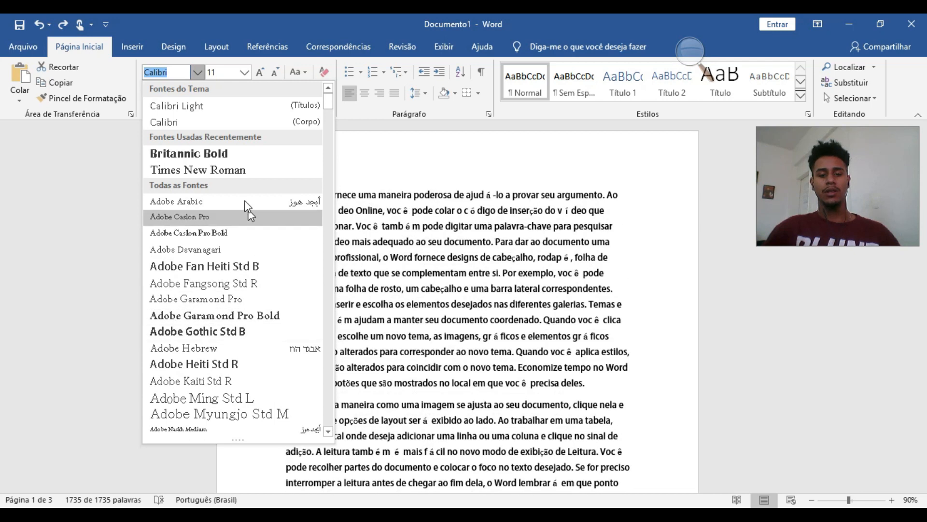
left_click(212, 153)
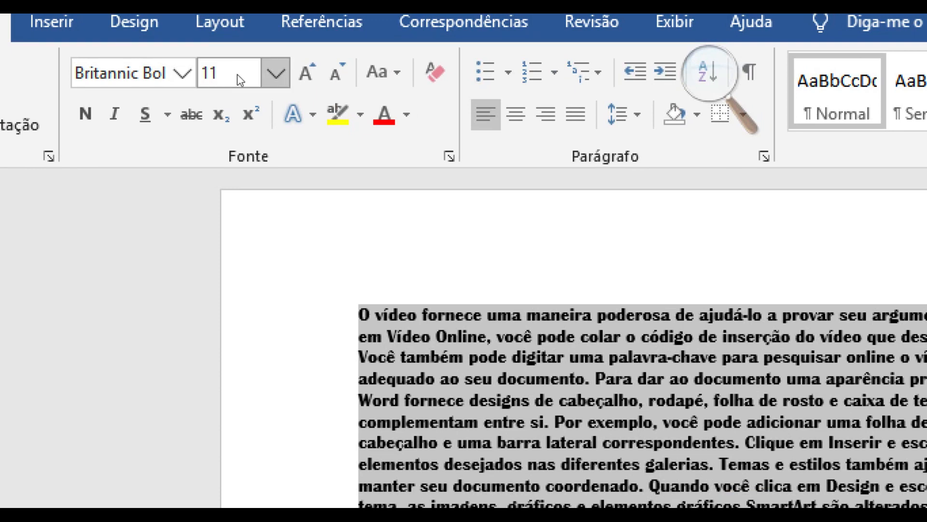
Go through the listed font sizes and preview size 36 on the selected text
left_click(275, 73)
key("Down")
key("Down")
key("Down")
key("Down")
key("Down")
key("Down")
key("Up")
key("Up")
key("Up")
key("Up")
key("Up")
key("Up")
key("Up")
key("Up")
key("Up")
key("Up")
key("Up")
left_click(227, 76)
key("Down")
key("Down")
key("Down")
key("Down")
key("Down")
key("Down")
key("Down")
key("Down")
key("Down")
key("Down")
key("Down")
key("Down")
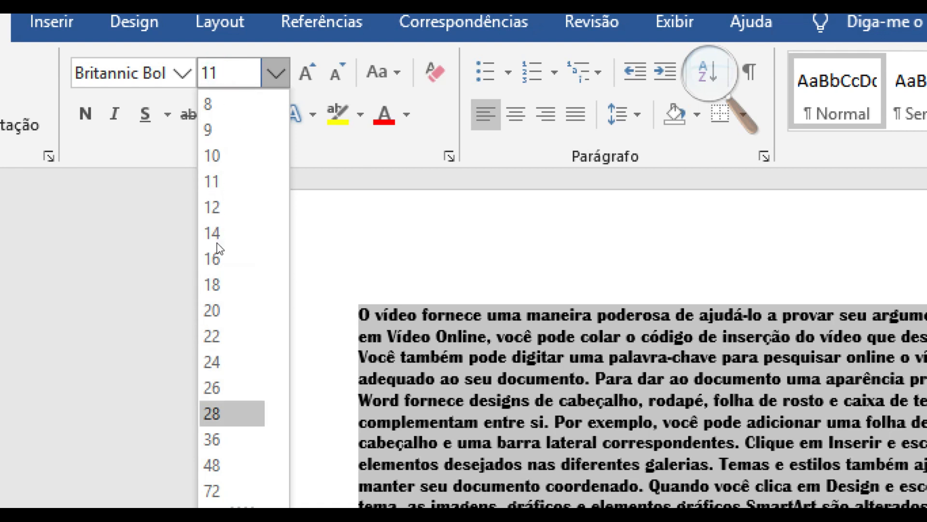
key("Down")
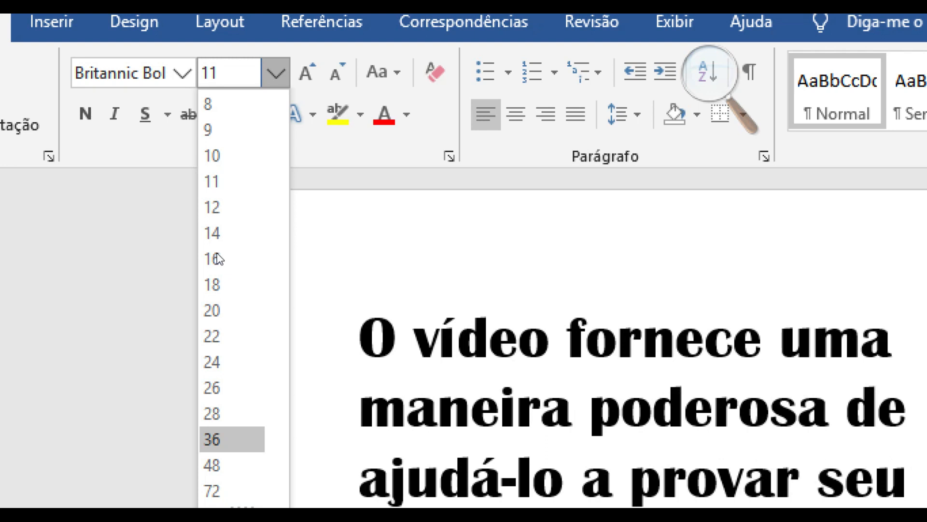
Set the font size of the selected text to the unlisted value 30 and undo the change
left_click(222, 73)
key("BackSpace")
key("BackSpace")
type("30")
key("Return")
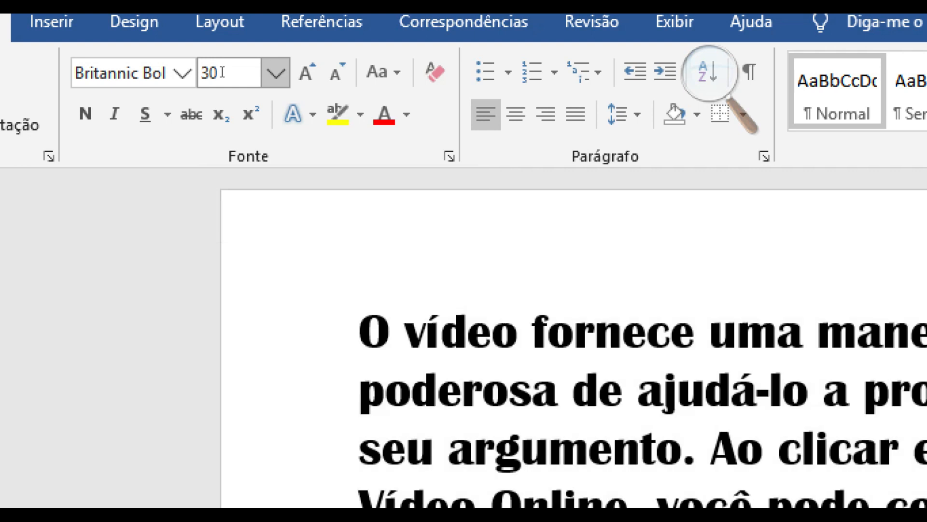
key("ctrl+z")
Increase the font size of the selected text step by step to 16
left_click(240, 75)
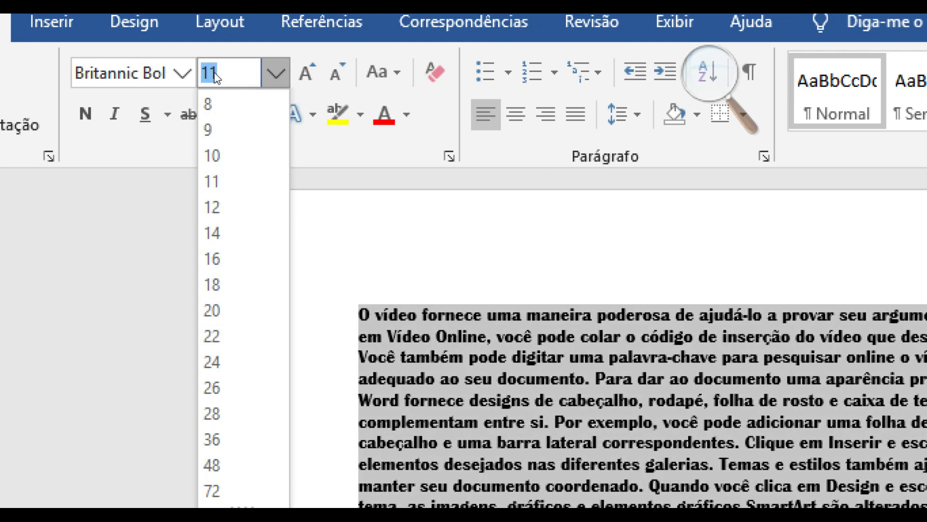
left_click(259, 64)
left_click(260, 73)
left_click(260, 72)
left_click(259, 73)
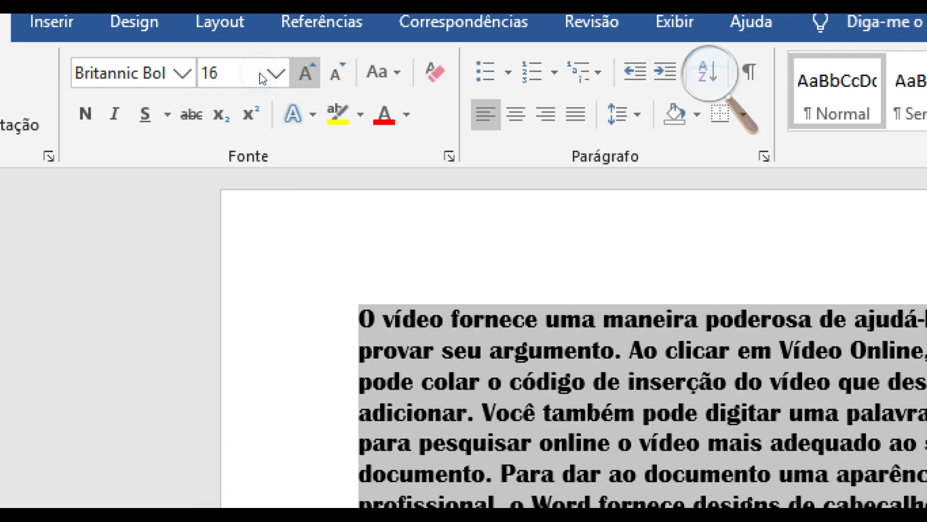
Shrink the selected text to size 12, enlarge it one step to 14, and check it down the page
left_click(272, 75)
left_click(272, 76)
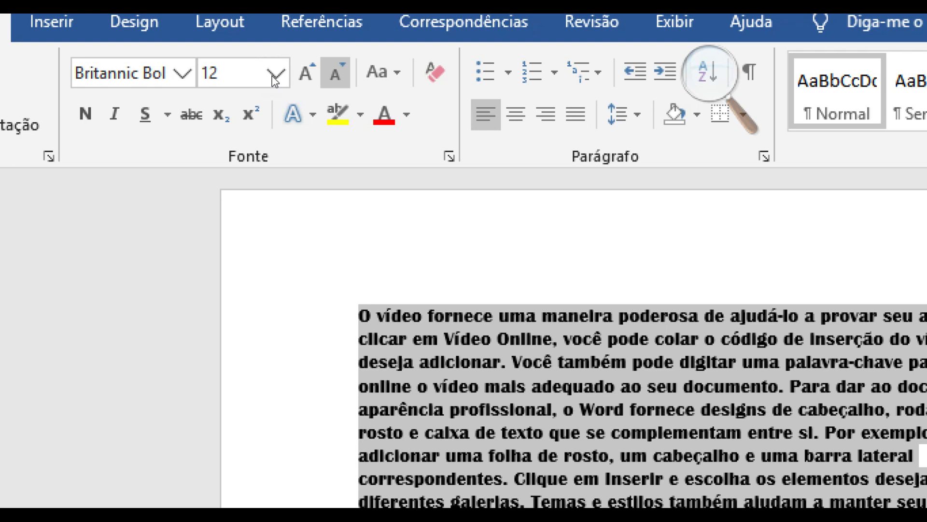
left_click(306, 72)
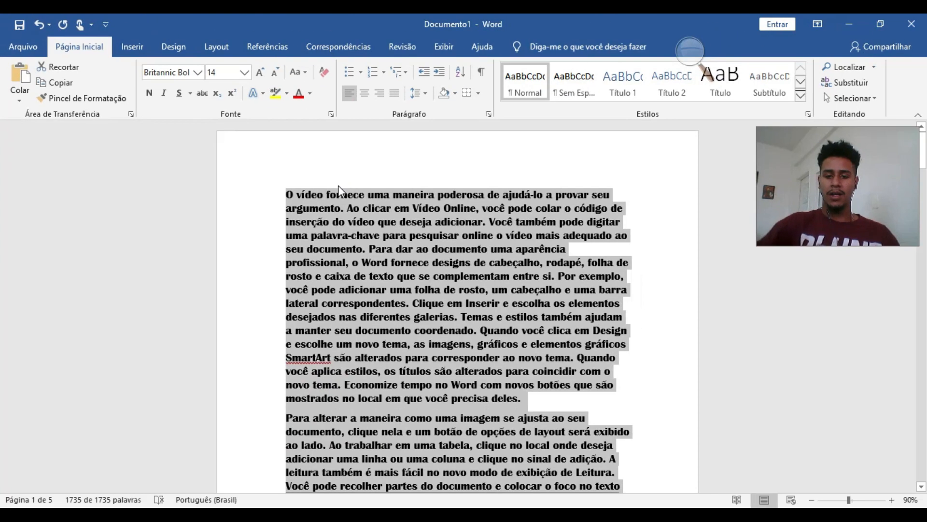
scroll(384, 231, "down", 4)
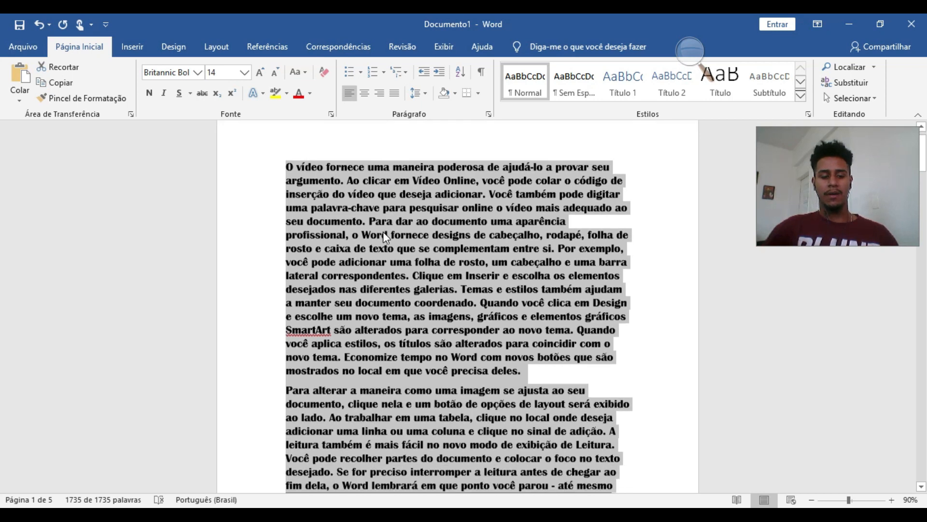
scroll(396, 282, "down", 7)
scroll(396, 283, "up", 11)
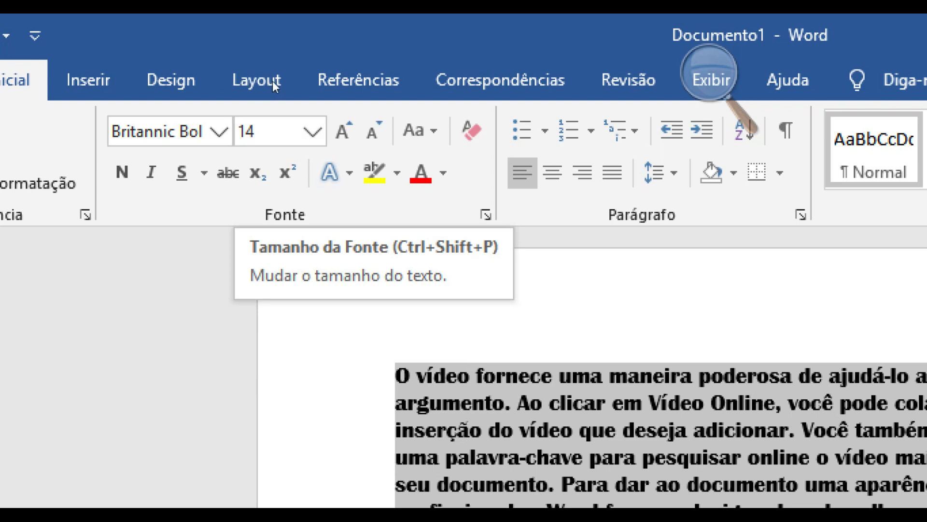
Go through the letter-case options and apply "Primeira letra da frase em maiúscula" to the selected text
left_click(421, 130)
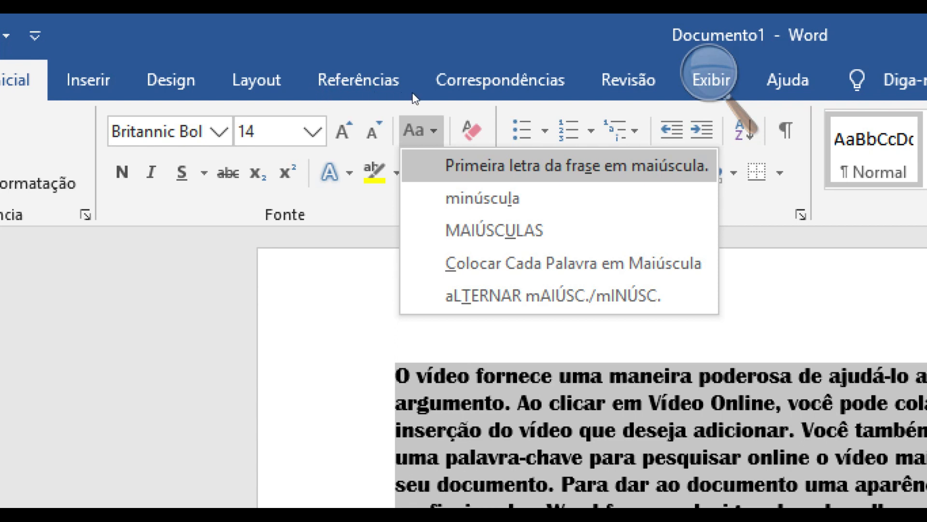
key("Down")
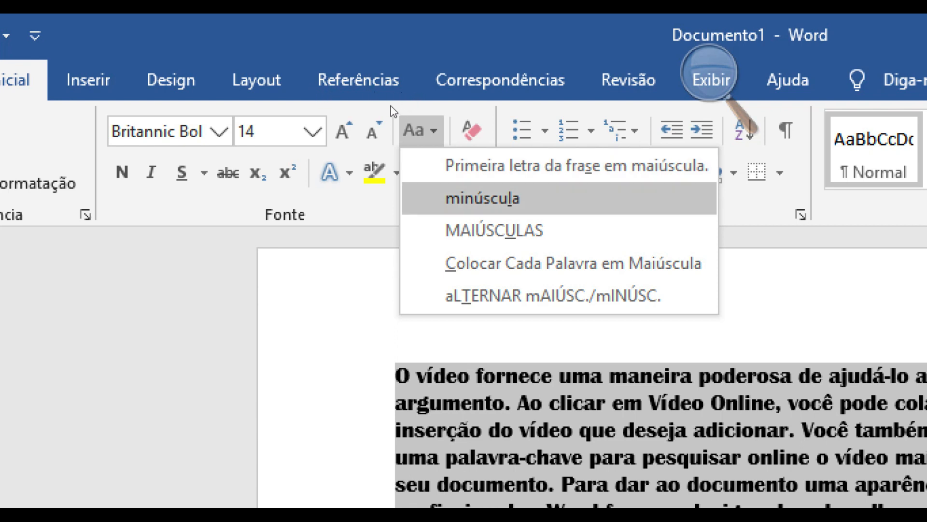
key("Down")
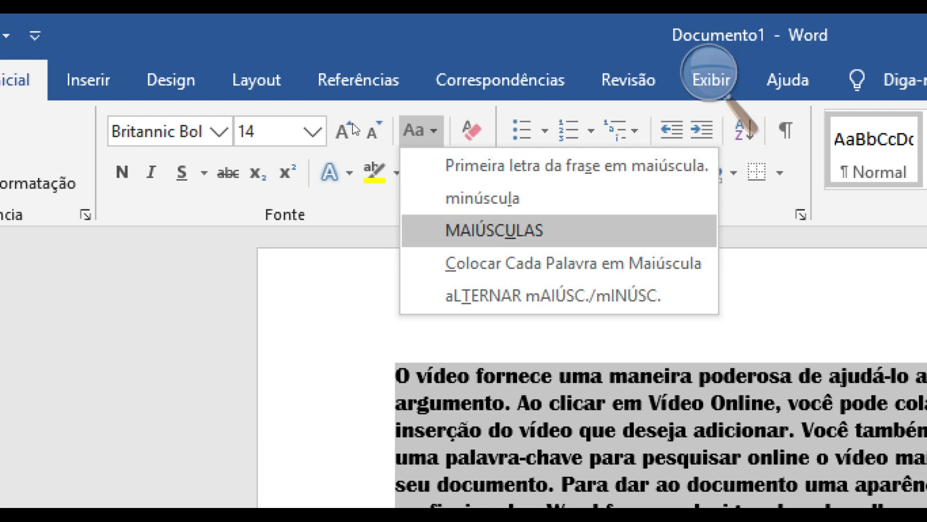
key("Down")
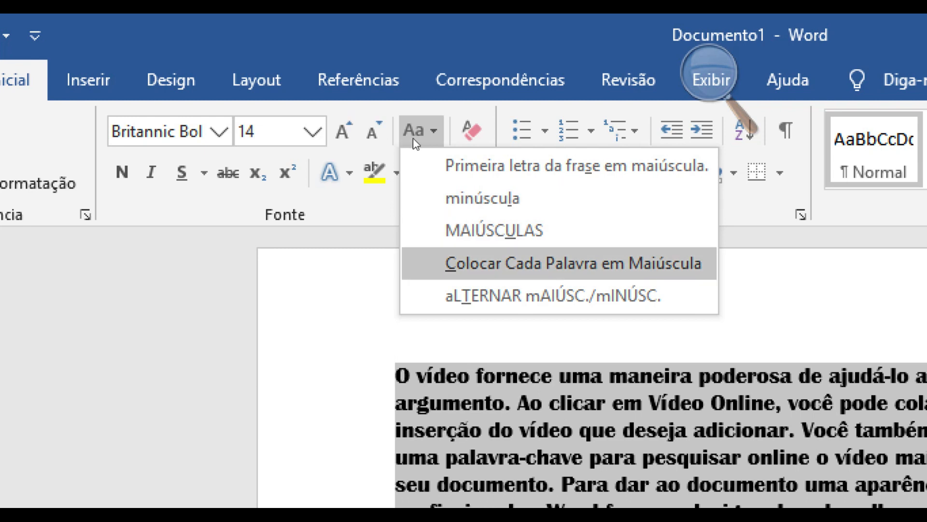
key("Down")
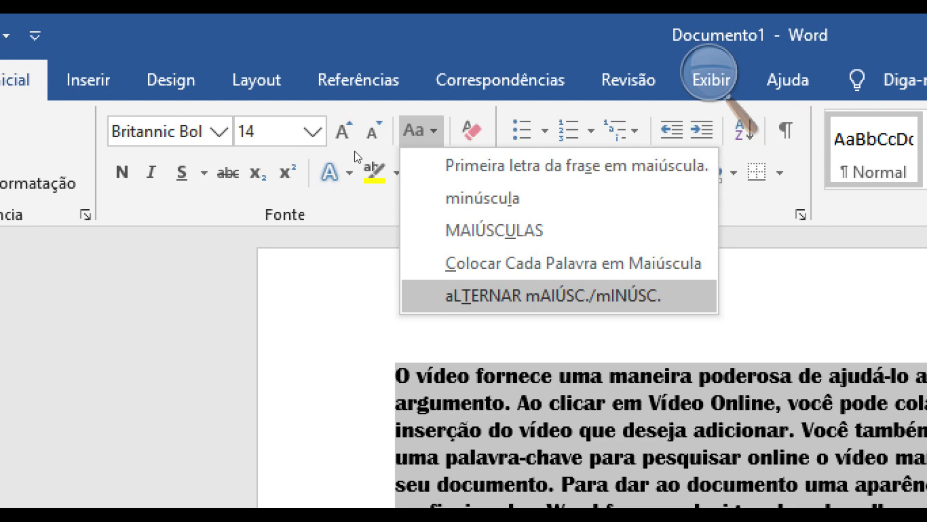
key("Up")
key("Up")
key("Up")
key("Up")
key("Return")
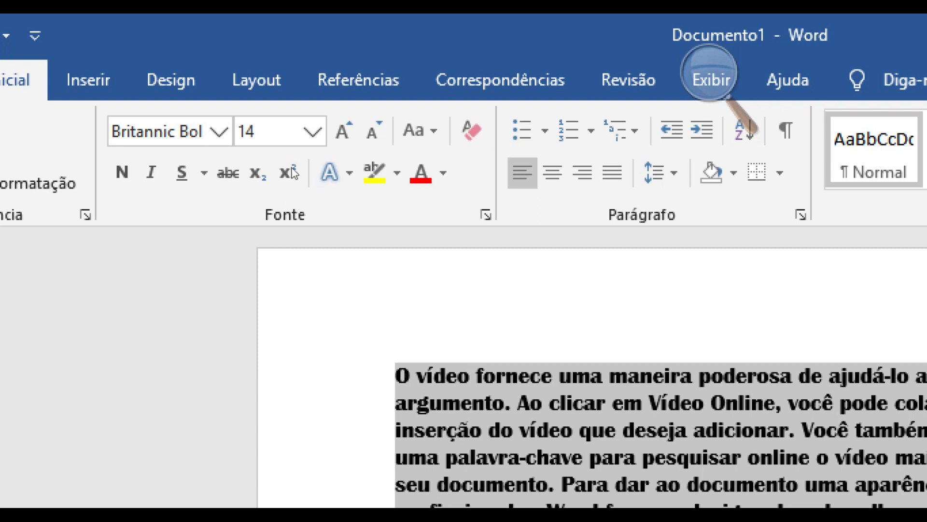
Convert the selected text to lowercase with the "minúscula" option and look over the text
left_click(303, 67)
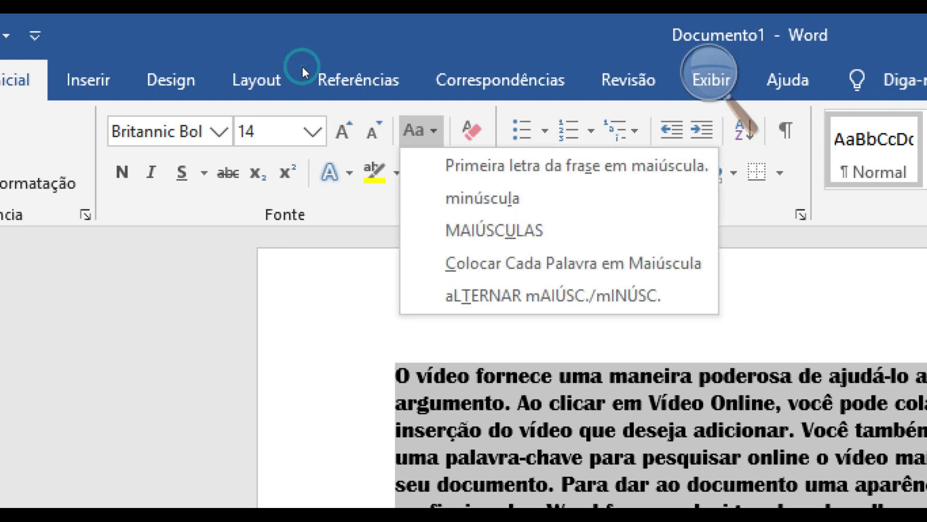
left_click(318, 107)
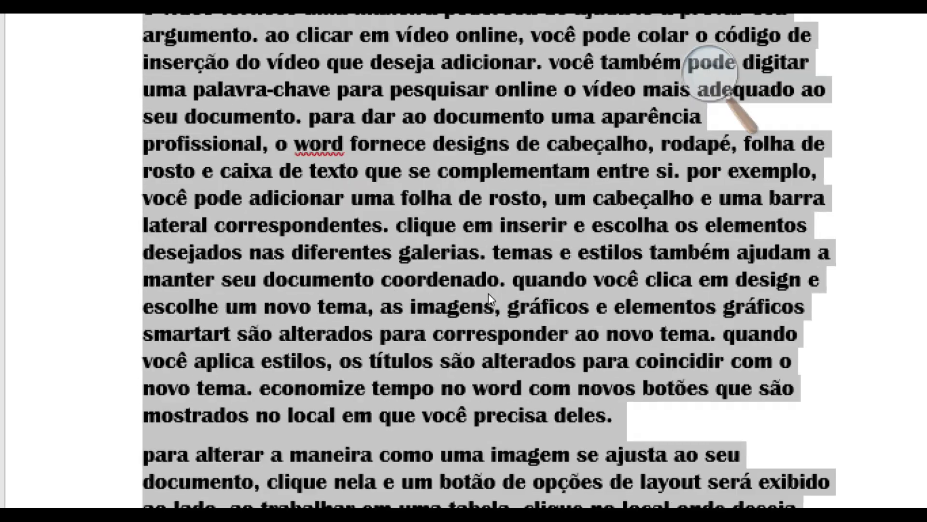
scroll(489, 294, "down", 2)
scroll(492, 297, "up", 2)
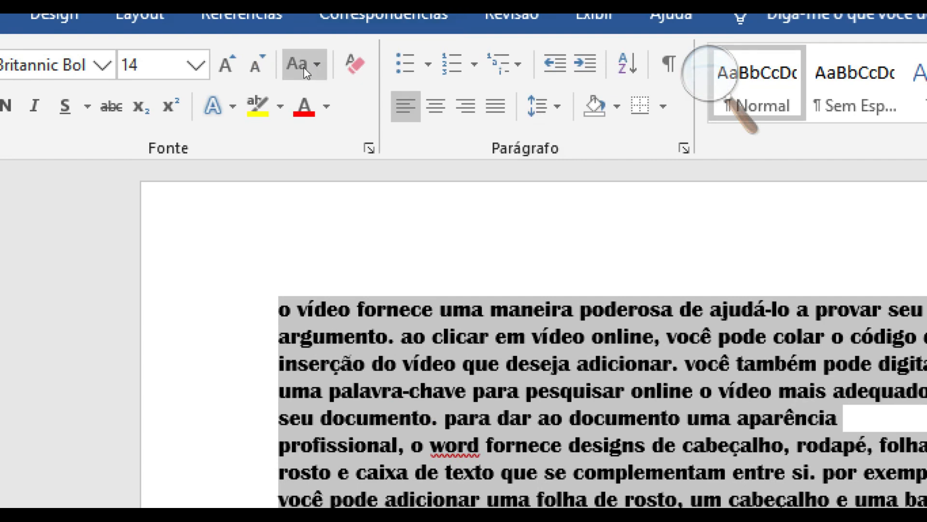
Convert the selected text to uppercase with the "MAIÚSCULAS" option and check it down the page
left_click(304, 65)
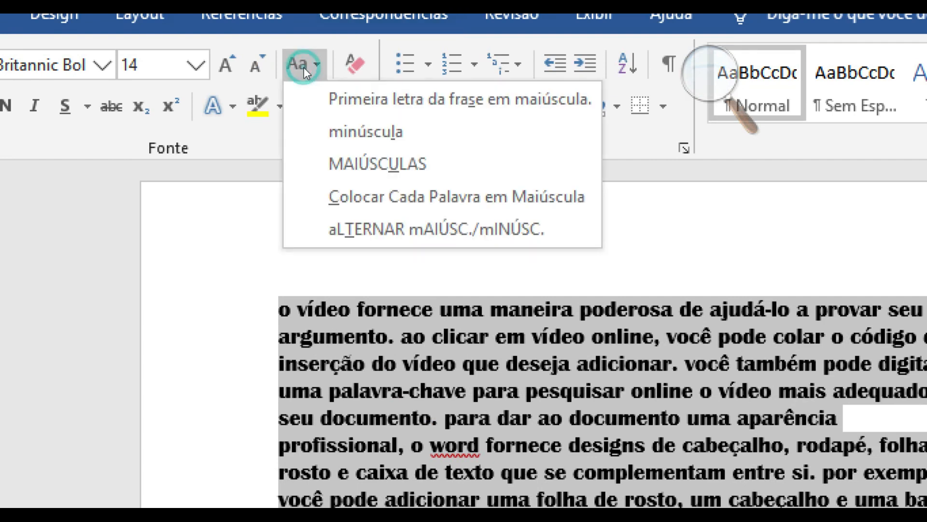
key("Down")
key("Return")
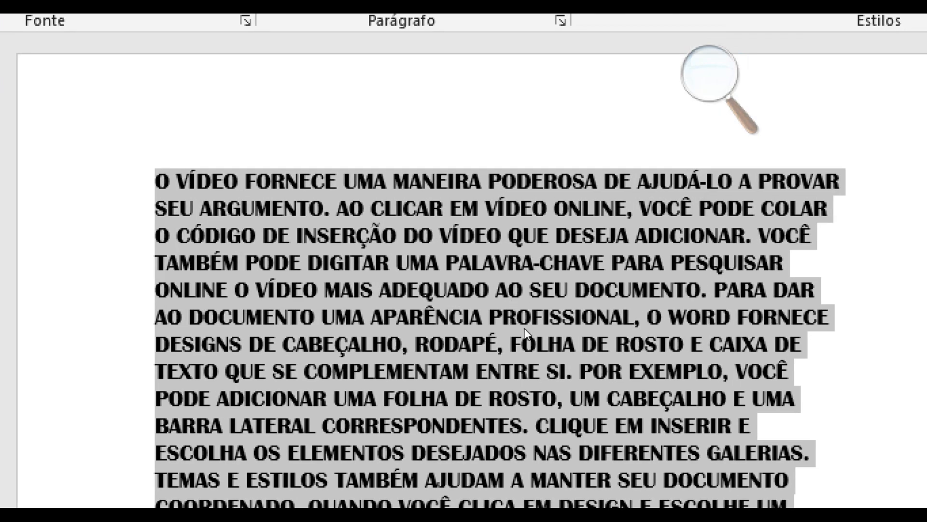
scroll(644, 439, "down", 1)
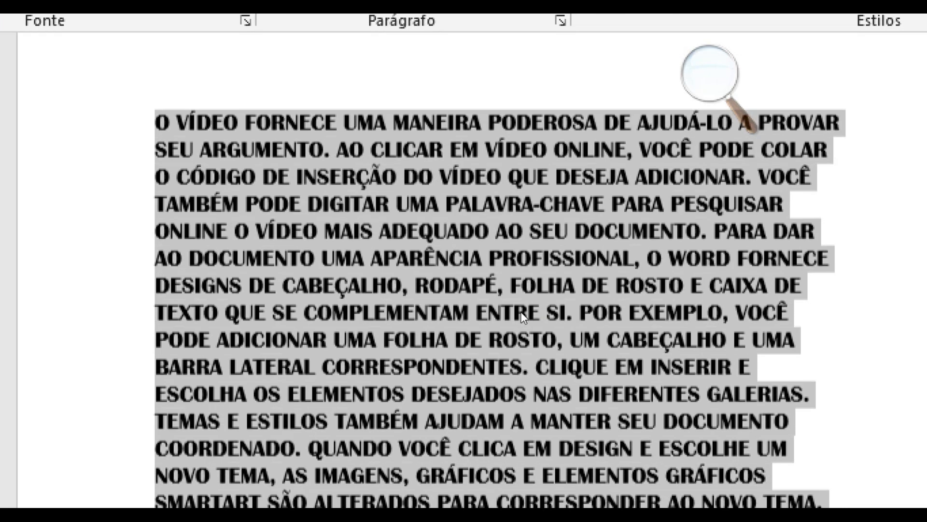
scroll(520, 312, "down", 5)
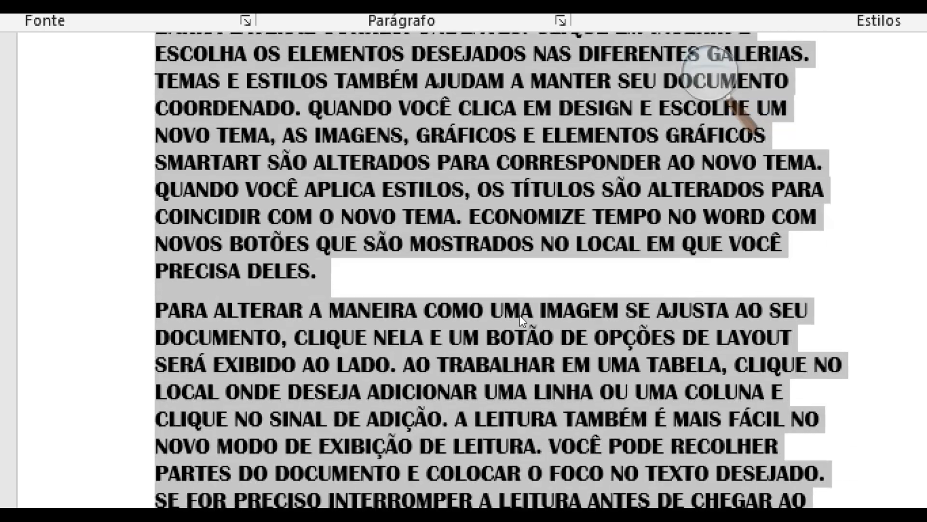
scroll(519, 314, "up", 6)
Capitalize each word of the selected text with "Colocar Cada Palavra em Maiúscula" and look over the text
left_click(296, 130)
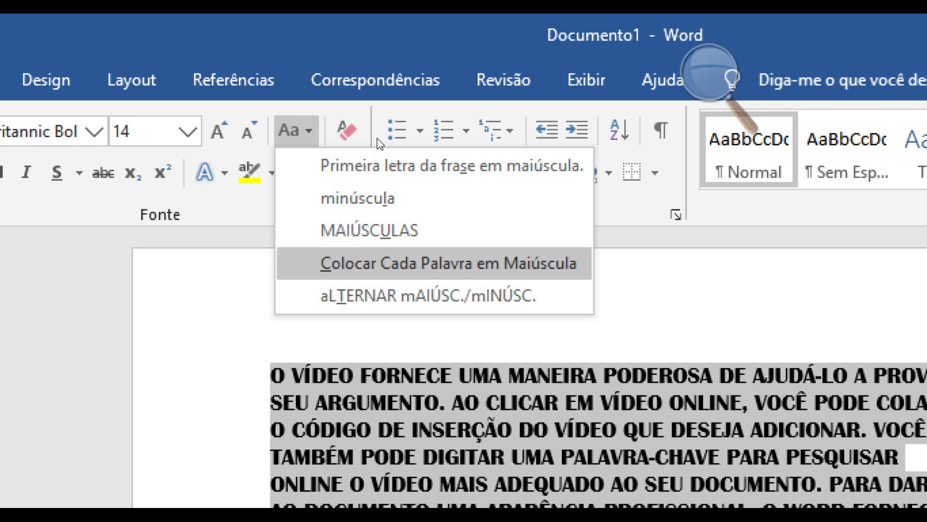
key("Return")
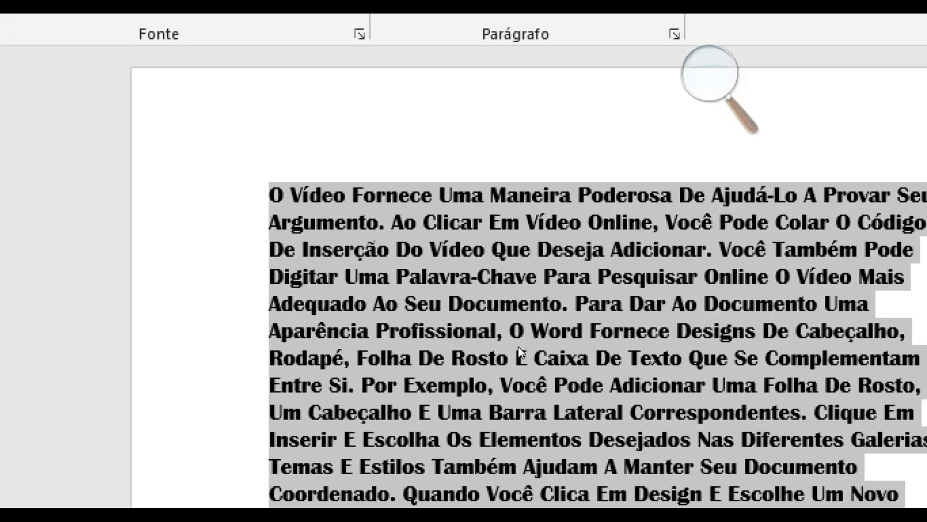
scroll(594, 325, "down", 3)
scroll(483, 290, "up", 1)
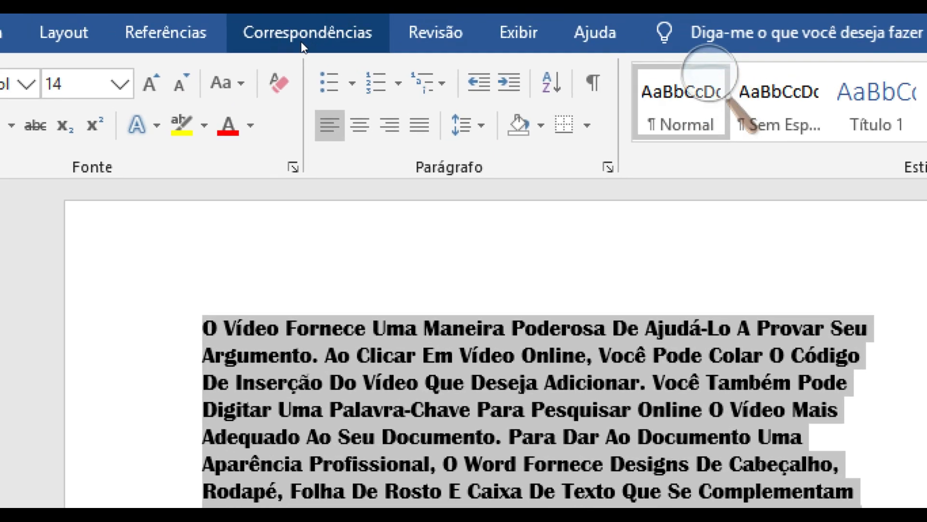
Toggle the letter case of the selected text, and change it to sentence case with "Primeira letra da frase em maiúscula"
left_click(229, 83)
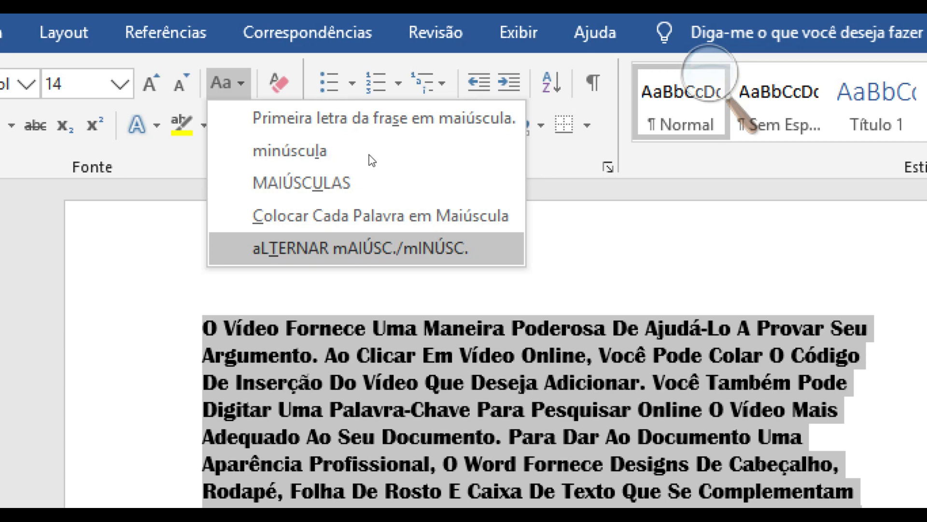
left_click(415, 248)
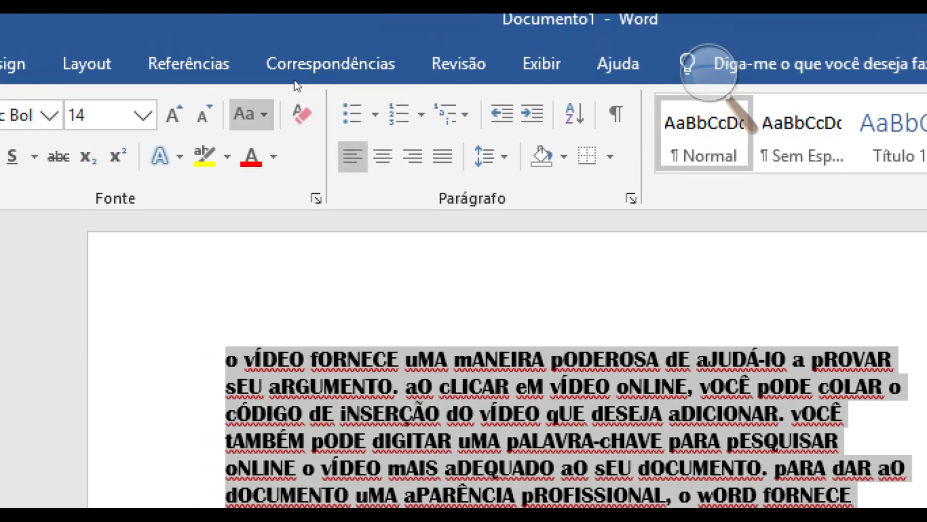
left_click(249, 102)
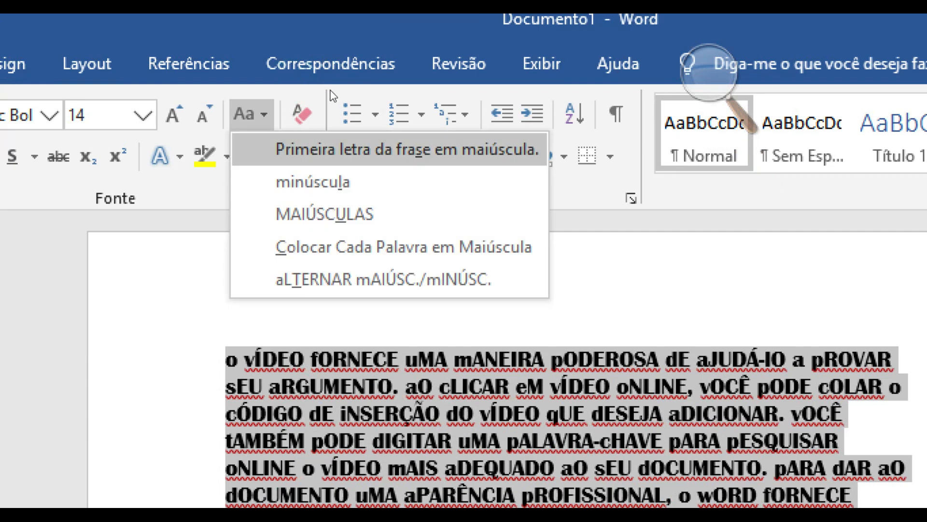
left_click(333, 149)
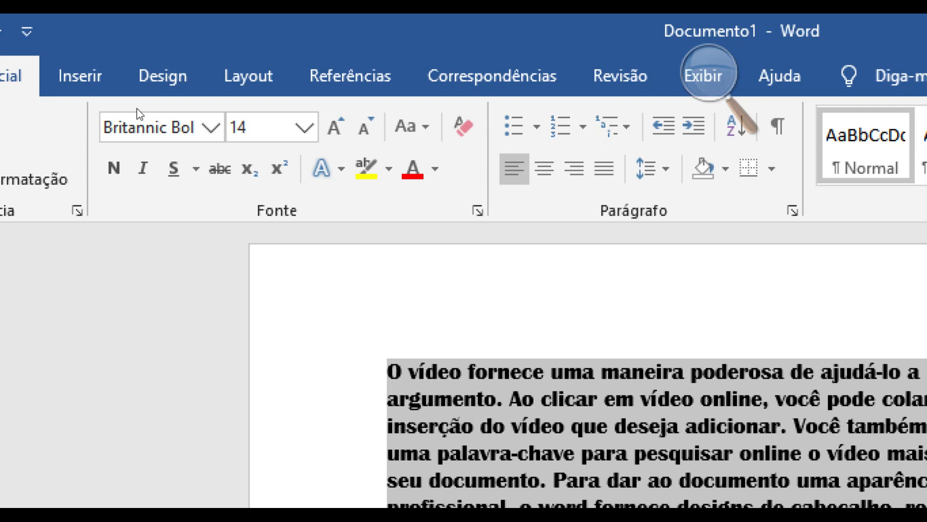
Make the selected text bold, italic and underlined, and color it red
key("ctrl+n")
key("ctrl+i")
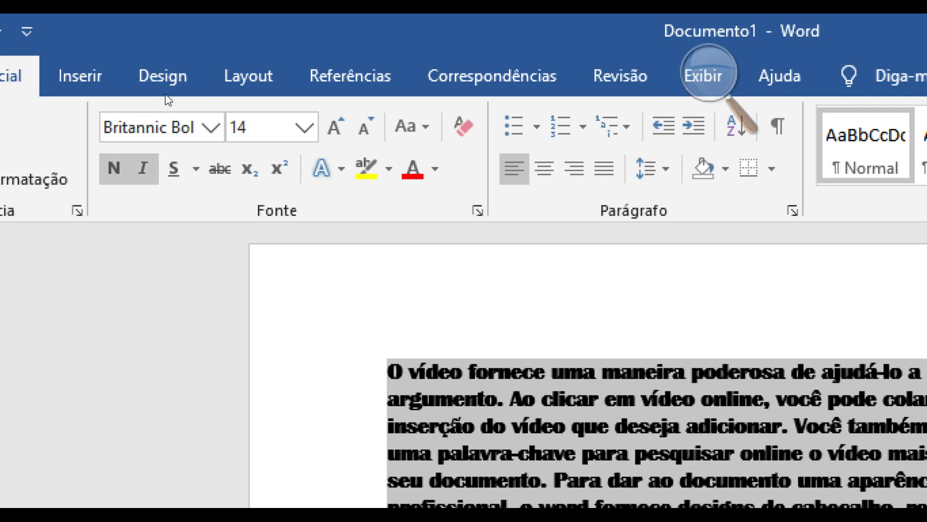
key("ctrl+s")
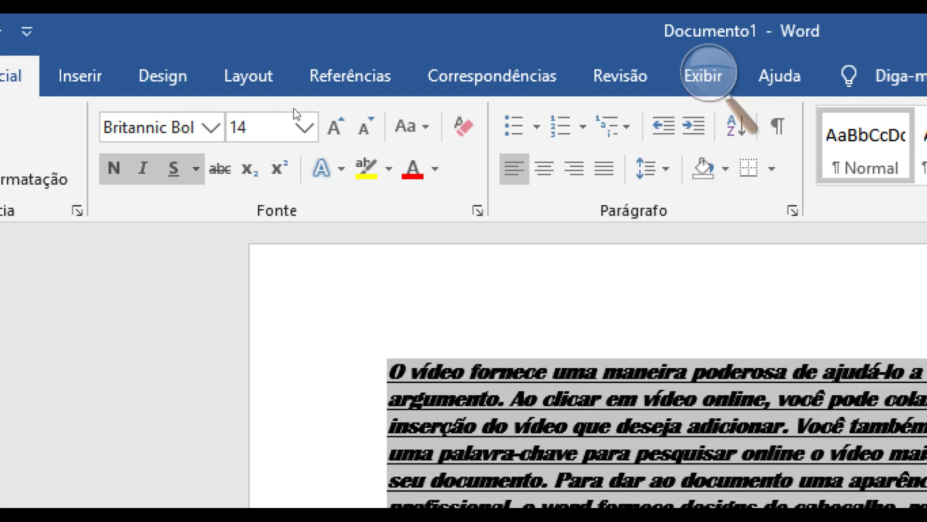
left_click(413, 169)
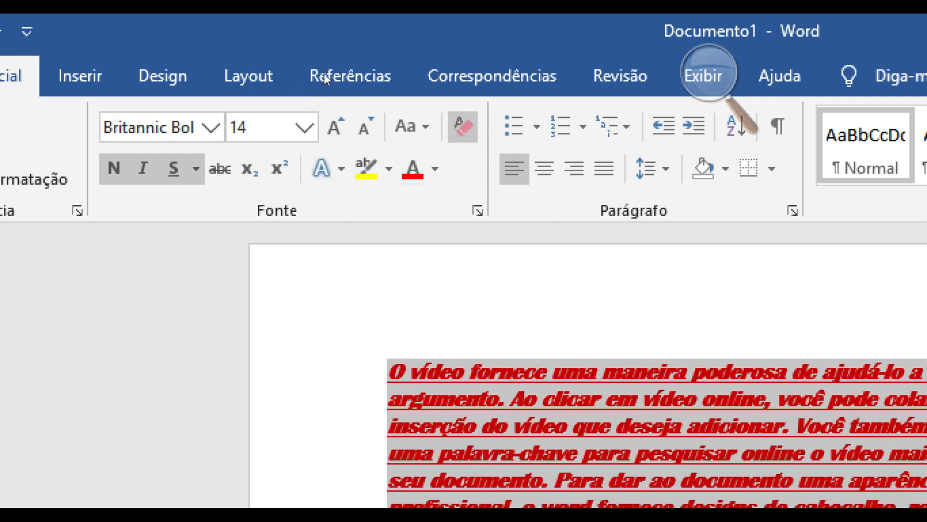
Clear all formatting from the selected text, and undo the clearing along with the red color, underline, italic and bold
left_click(463, 127)
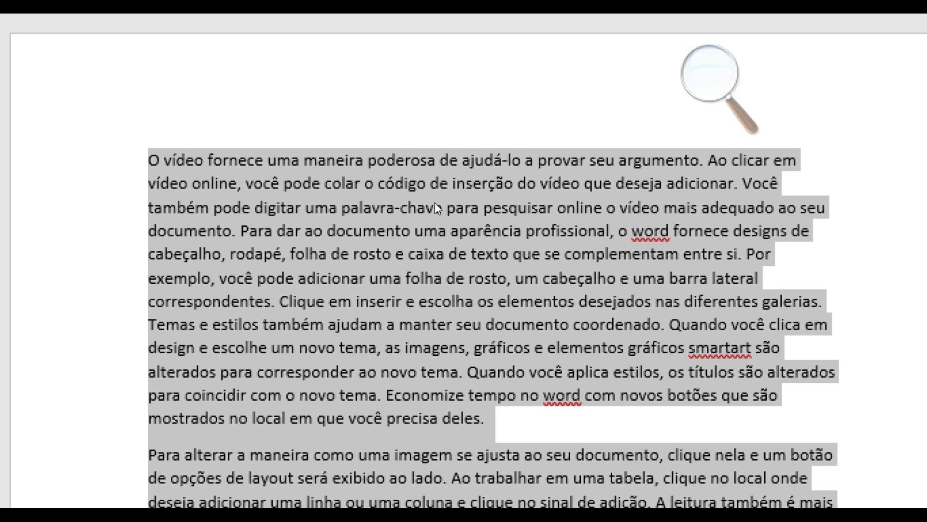
key("ctrl+z")
key("ctrl+z")
key("ctrl+z")
key("ctrl+z")
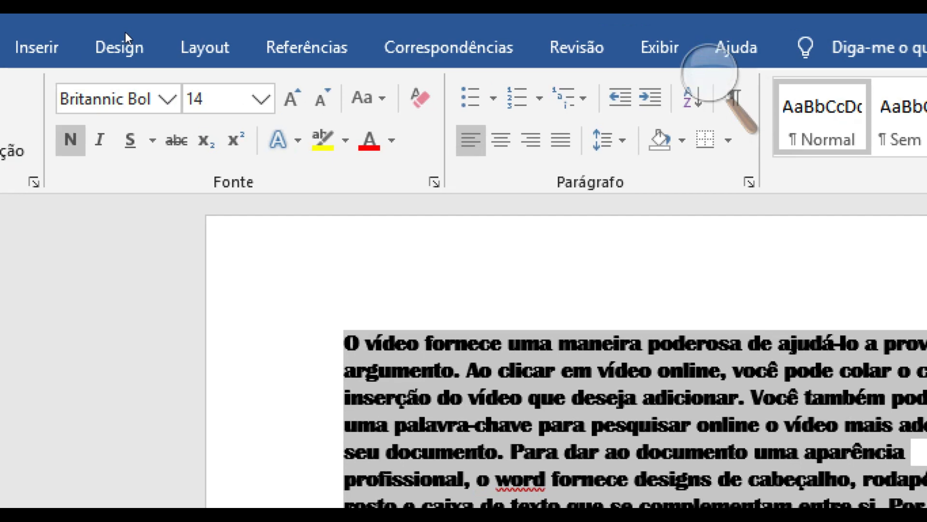
key("ctrl+z")
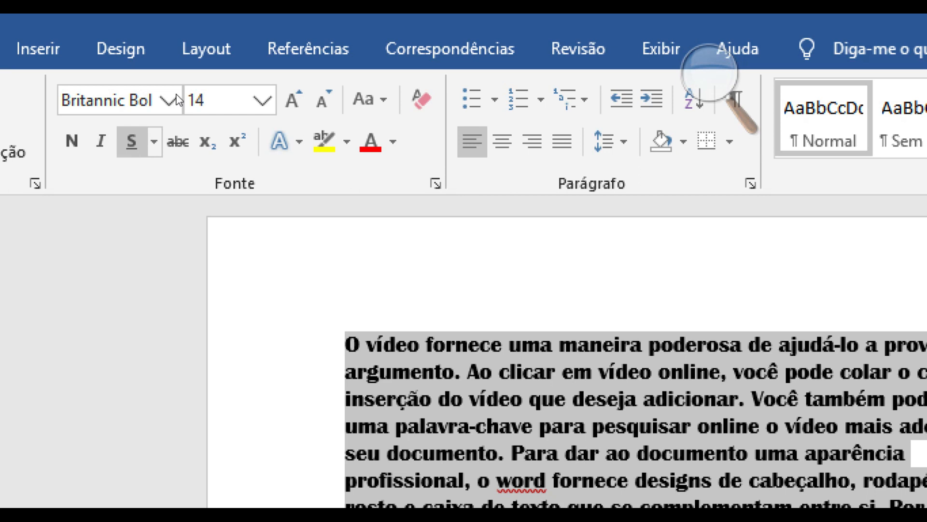
Toggle bold, italic and underline on and off in turn for the selected text
key("ctrl+n")
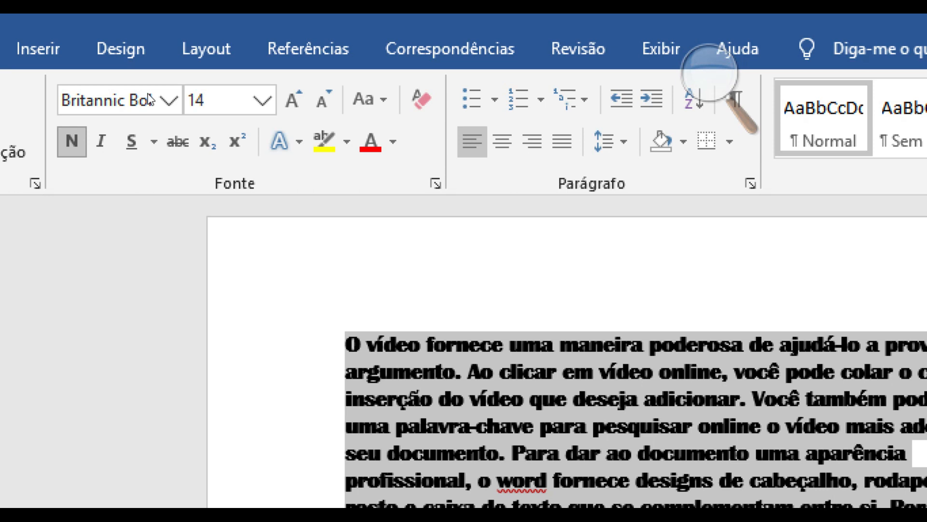
key("ctrl+n")
key("ctrl+i")
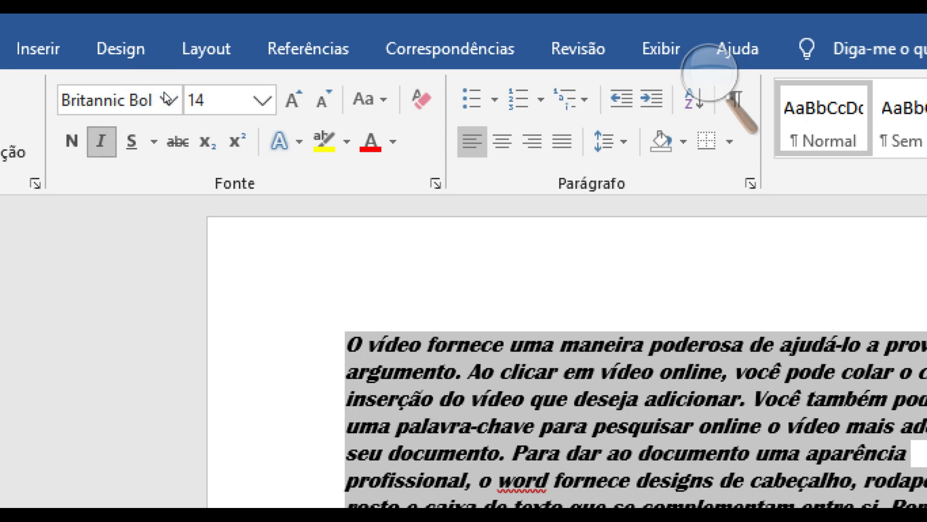
key("ctrl+i")
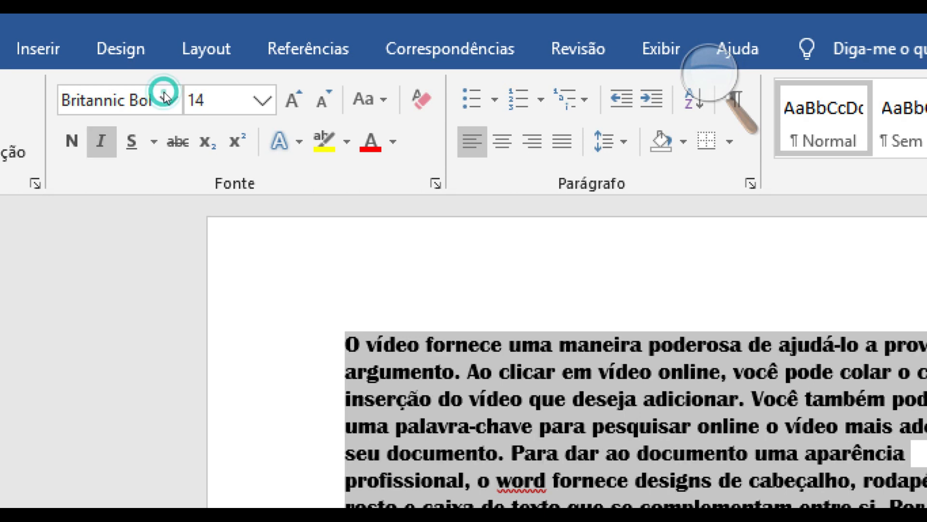
key("ctrl+s")
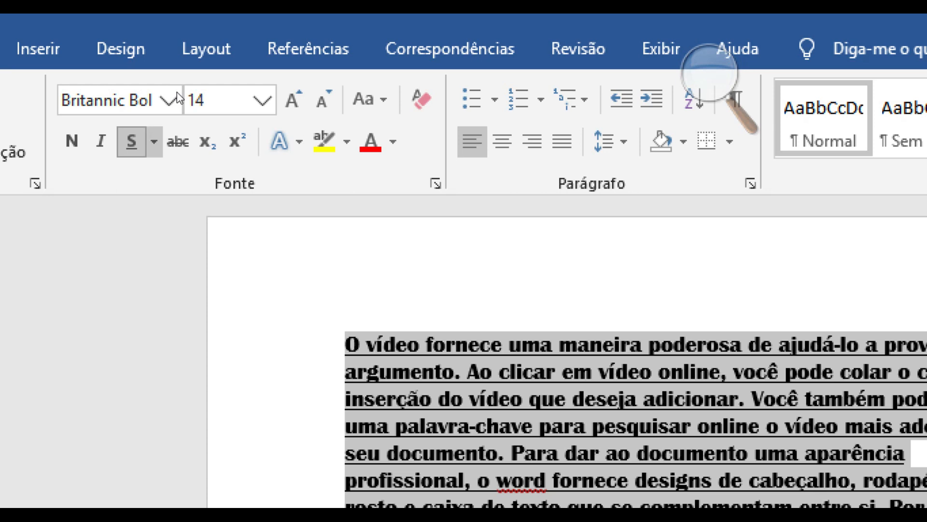
key("ctrl+s")
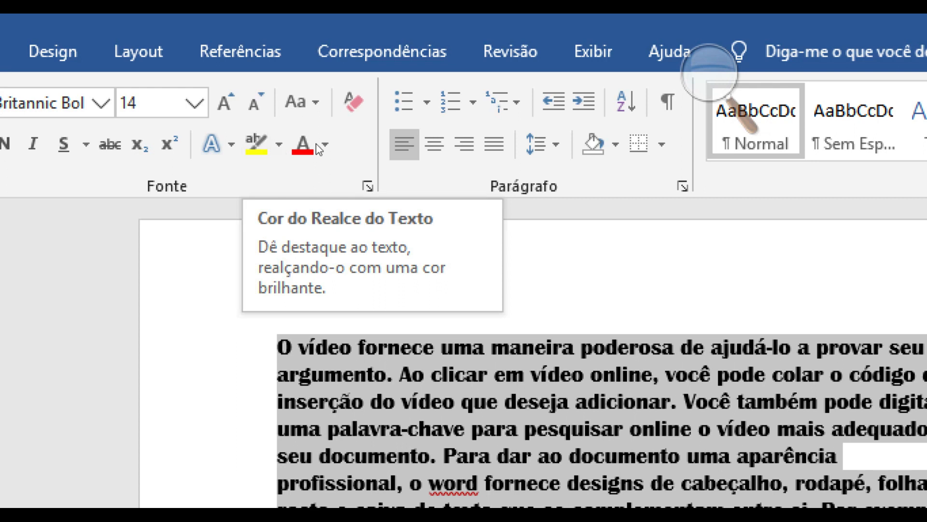
Highlight the opening passage through "adicionar" in yellow, and undo the highlighting
left_click(327, 195)
left_click(284, 195)
left_click_drag(284, 195, 481, 226)
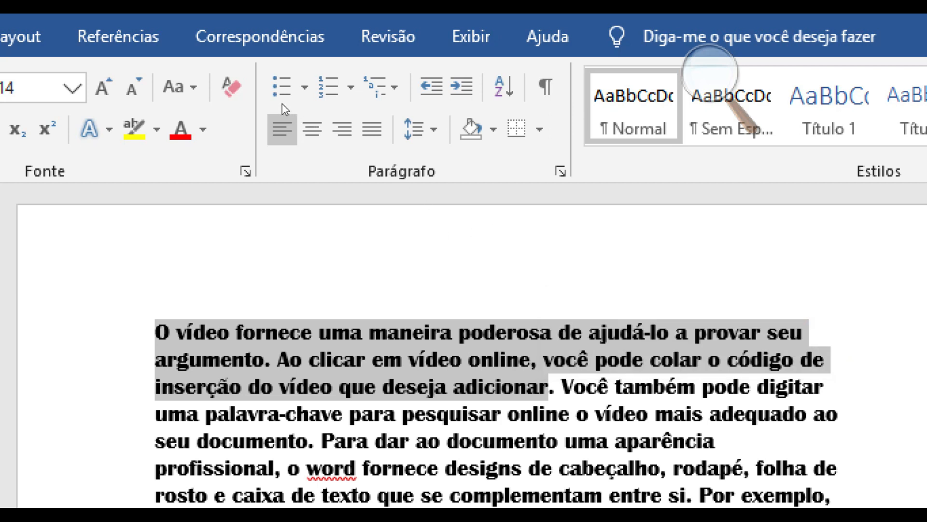
left_click(134, 128)
left_click(385, 201)
left_click(377, 253)
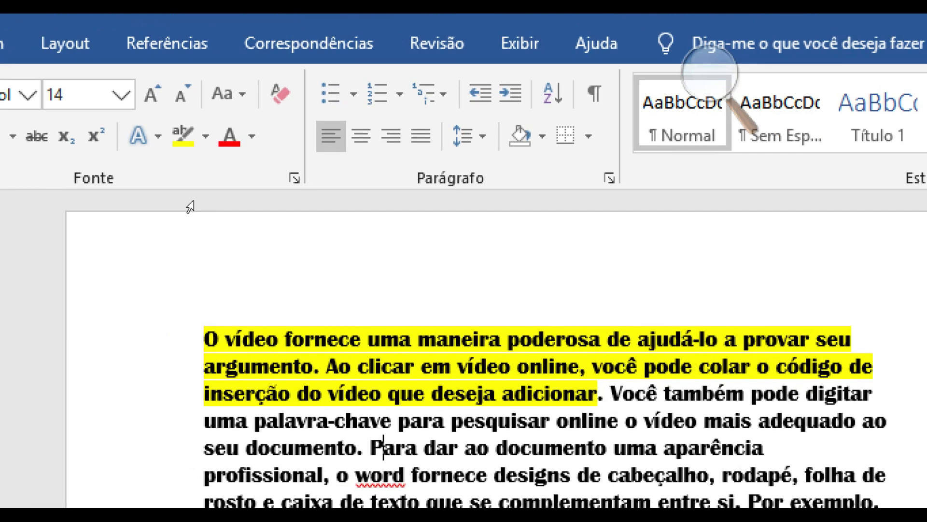
key("ctrl+z")
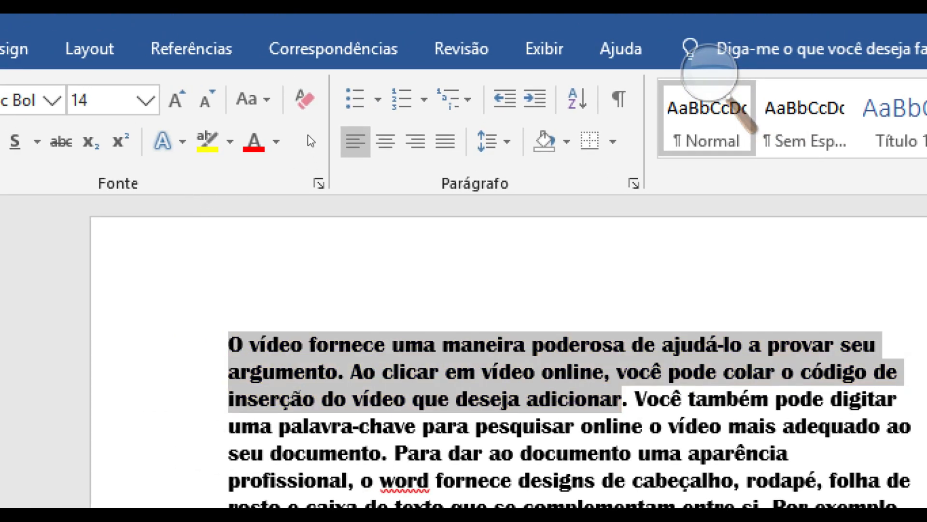
left_click(340, 203)
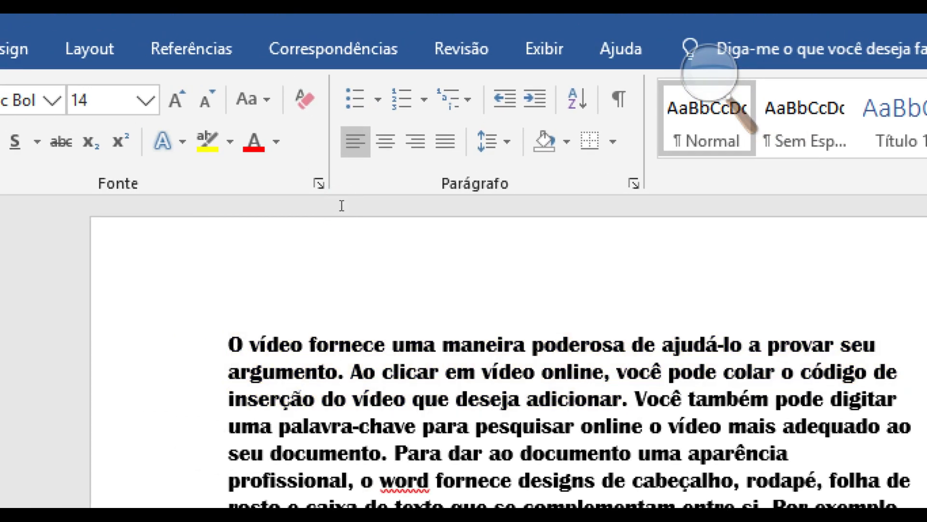
Color the whole text red from the standard palette of "Mais Cores...", and undo the color change
key("ctrl+a")
left_click(275, 141)
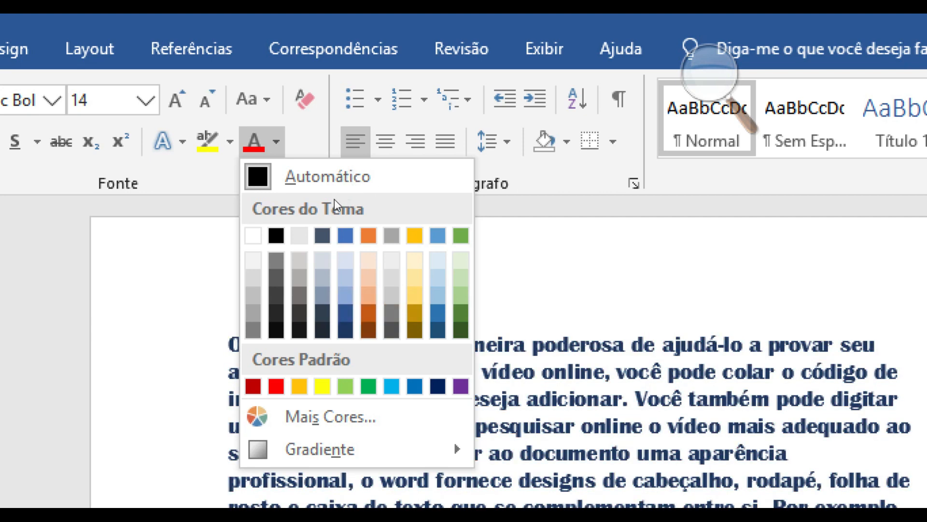
left_click(270, 416)
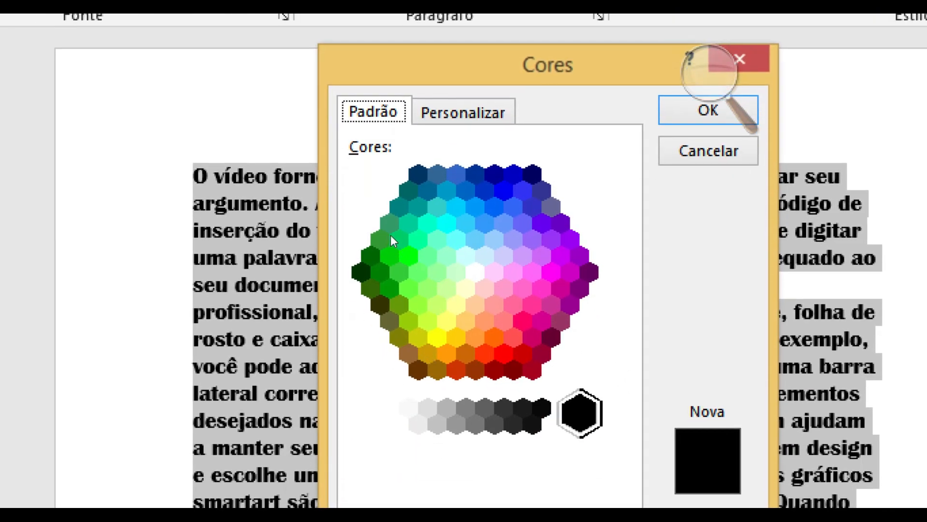
left_click(504, 353)
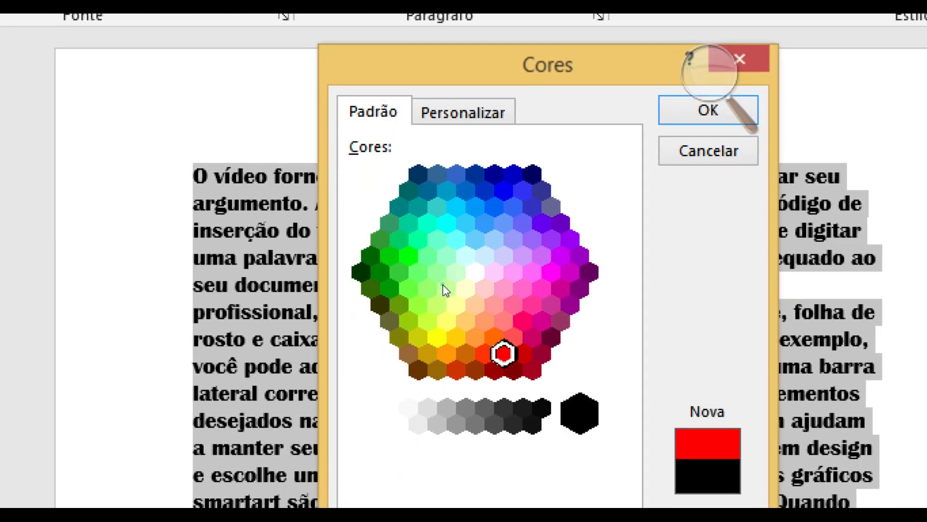
left_click(708, 110)
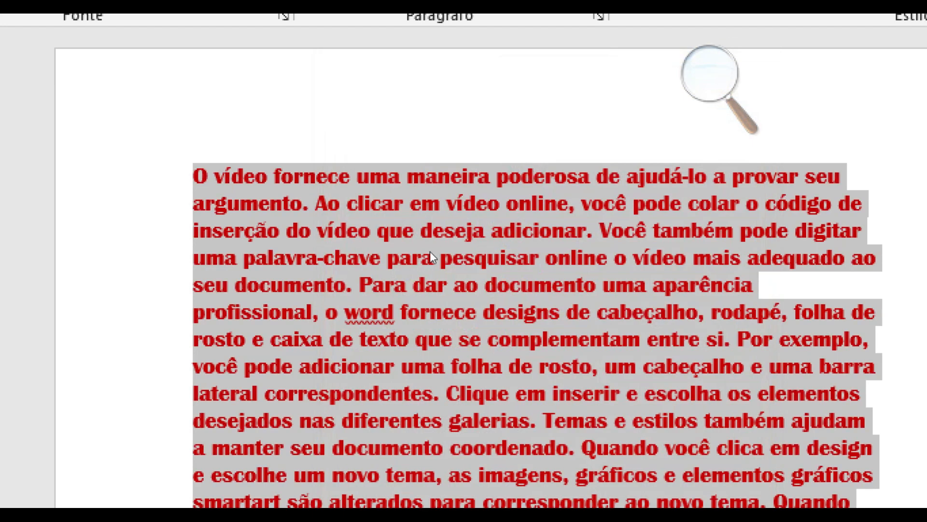
left_click(418, 354)
scroll(426, 274, "down", 2)
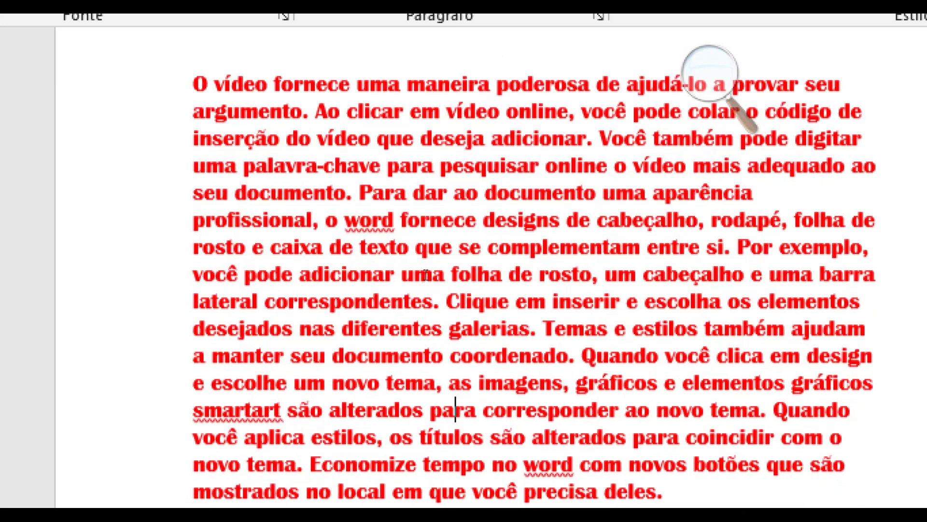
key("ctrl+z")
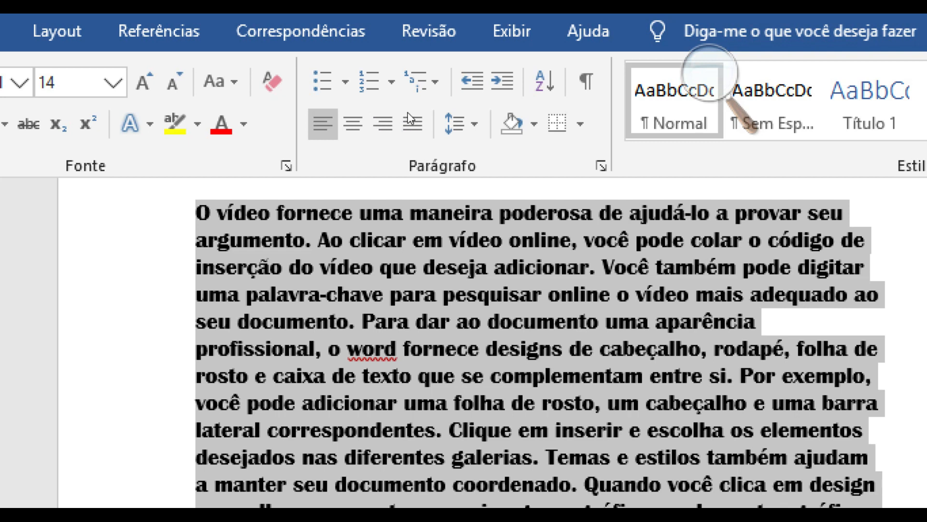
Preview the bullet library and the numbering library for the selected text
left_click(360, 76)
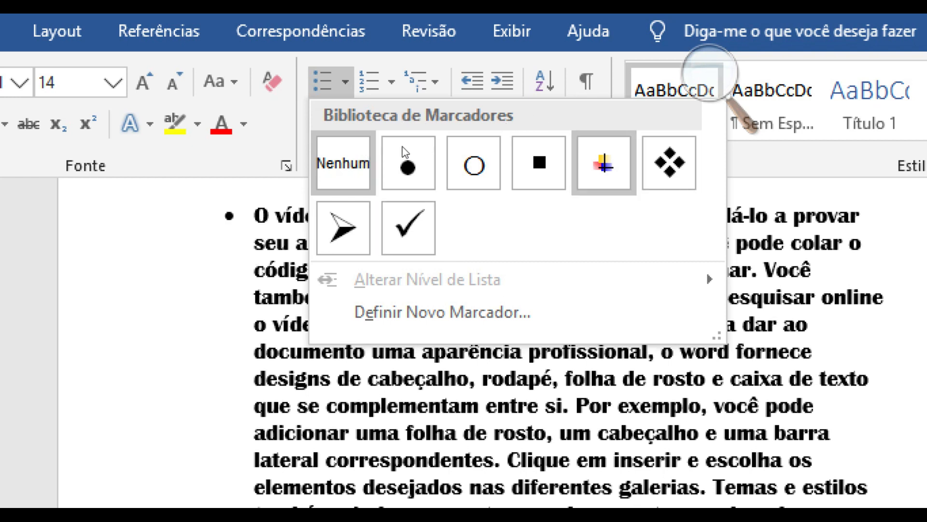
left_click(343, 163)
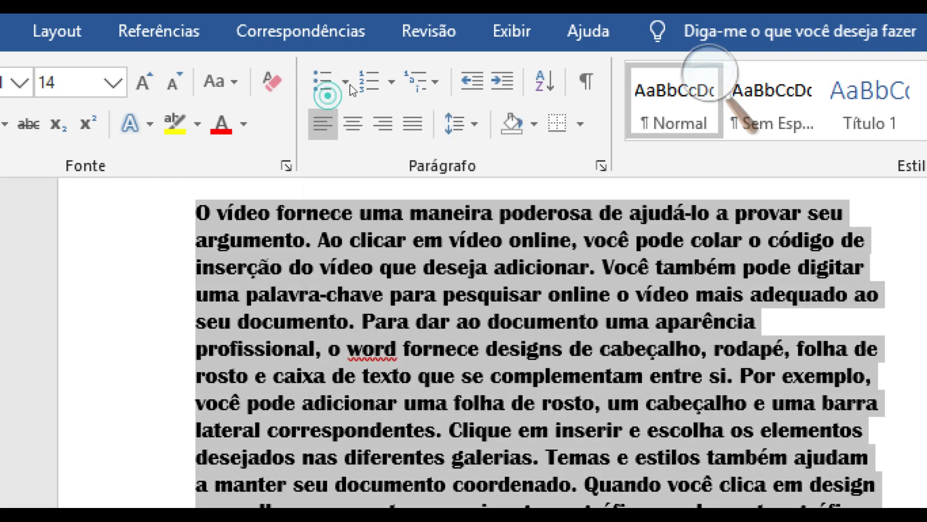
left_click(383, 76)
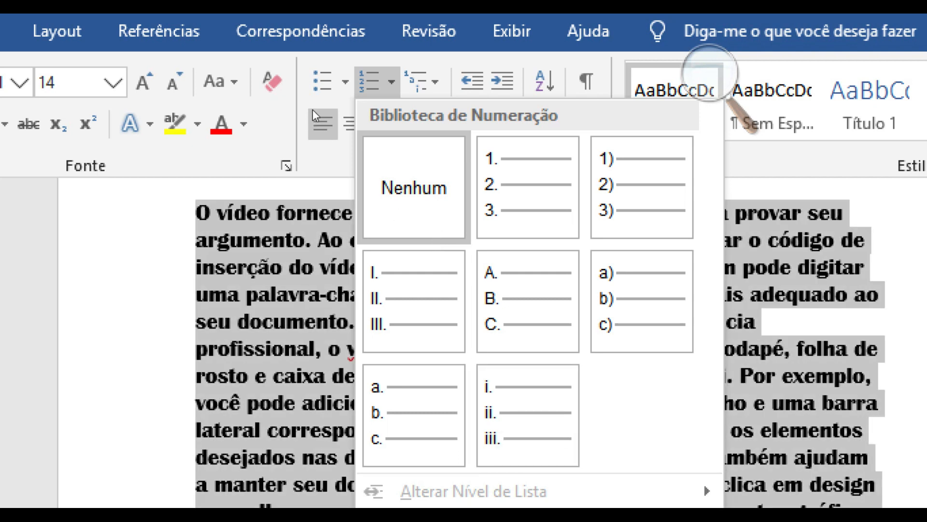
left_click(318, 103)
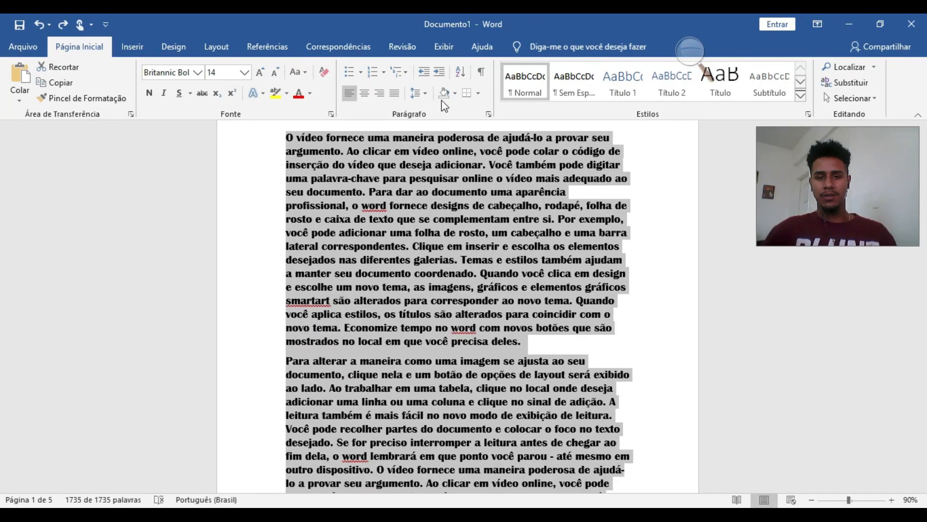
Increase the indent of the selected paragraphs by ten levels
left_click(428, 76)
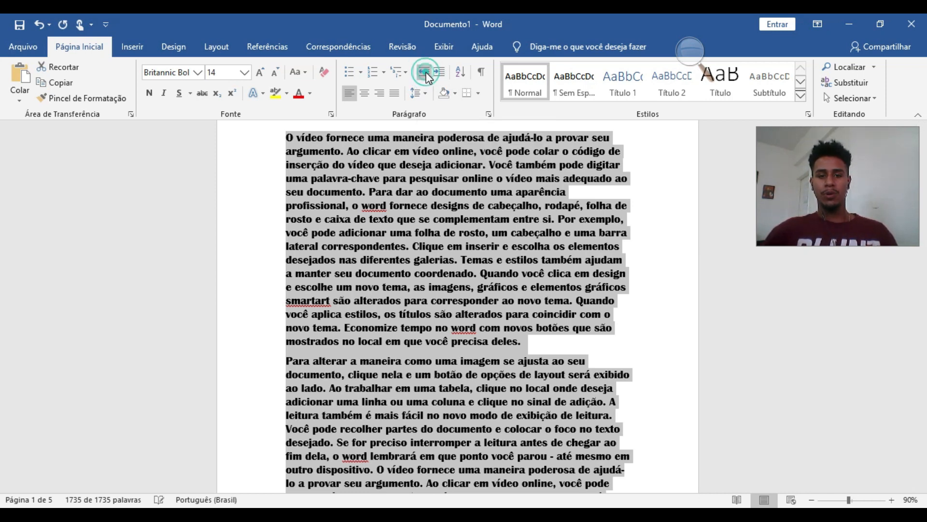
left_click(437, 73)
left_click(437, 73)
left_click(437, 73)
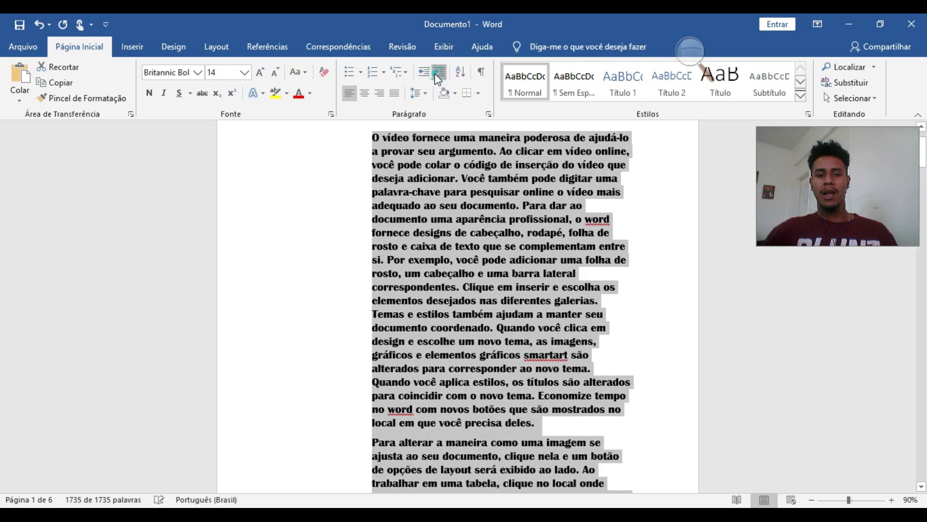
left_click(438, 73)
left_click(437, 74)
left_click(437, 75)
left_click(437, 76)
left_click(437, 75)
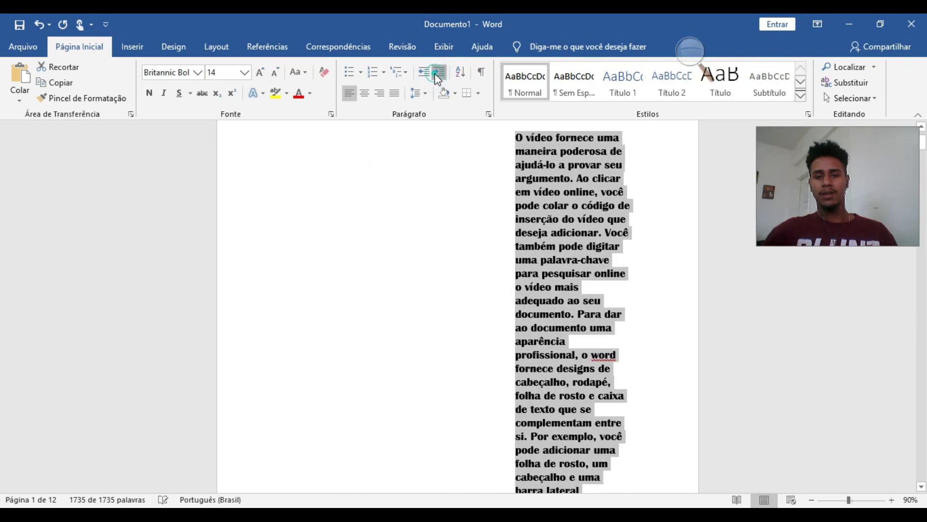
left_click(436, 75)
left_click(438, 75)
Decrease the indent of the selected paragraphs all the way back to the page margin
left_click(426, 73)
left_click(426, 73)
left_click(426, 74)
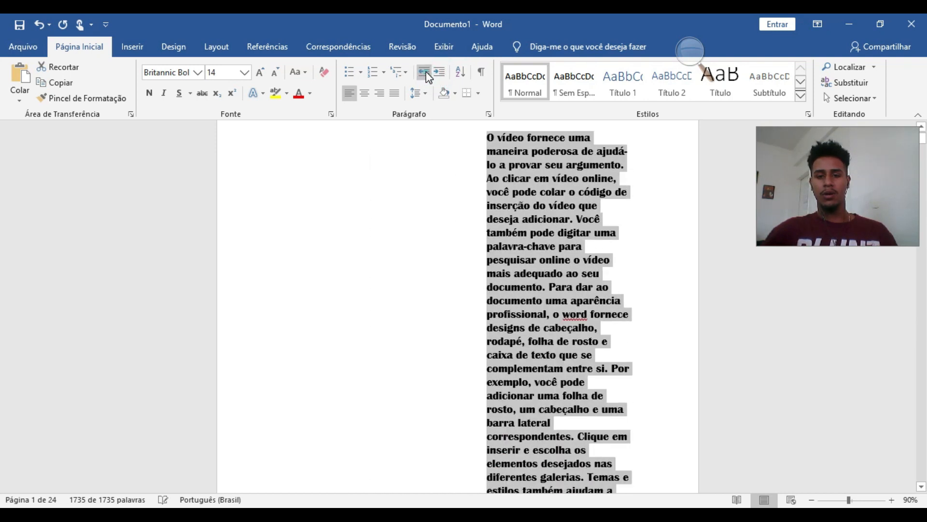
left_click(426, 73)
left_click(426, 74)
left_click(425, 73)
left_click(424, 73)
left_click(425, 73)
left_click(424, 73)
left_click(424, 73)
left_click(424, 73)
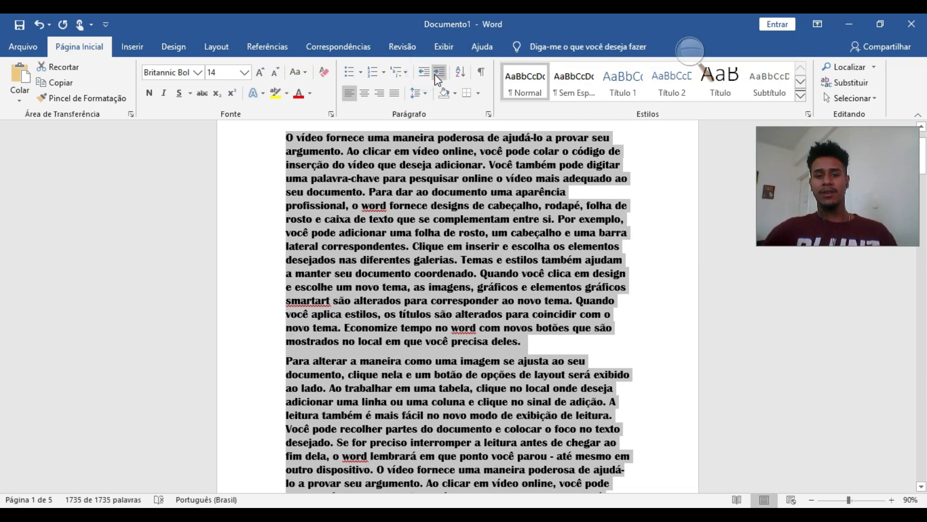
Increase the indent of the selected paragraphs by two levels, and decrease it by two again
left_click(438, 77)
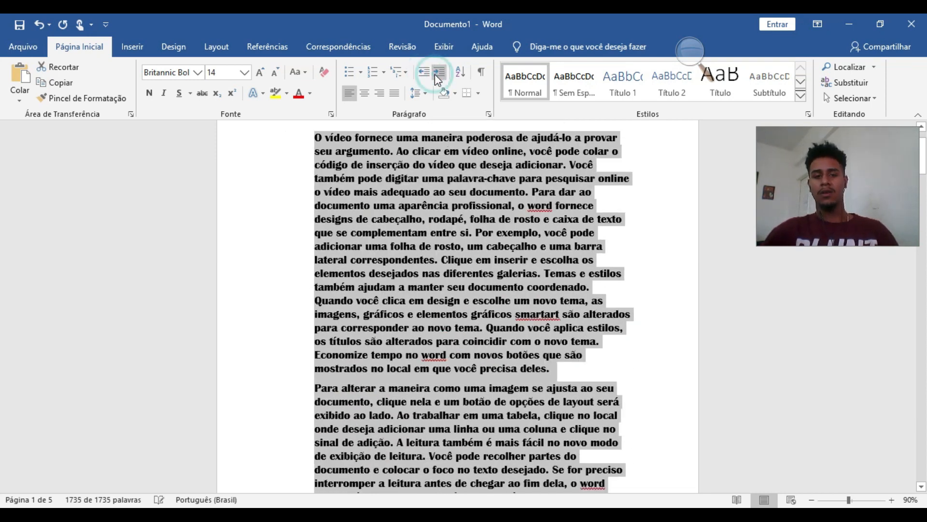
left_click(437, 77)
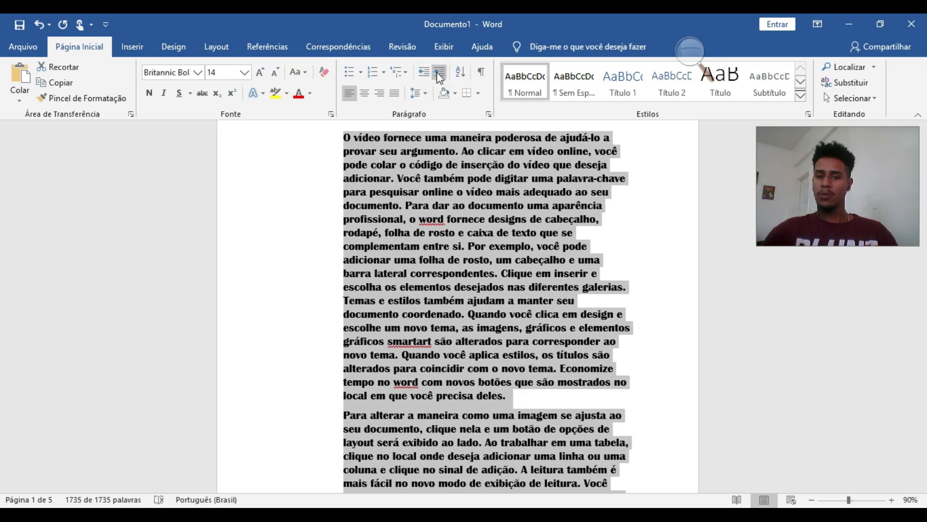
left_click(425, 73)
left_click(424, 72)
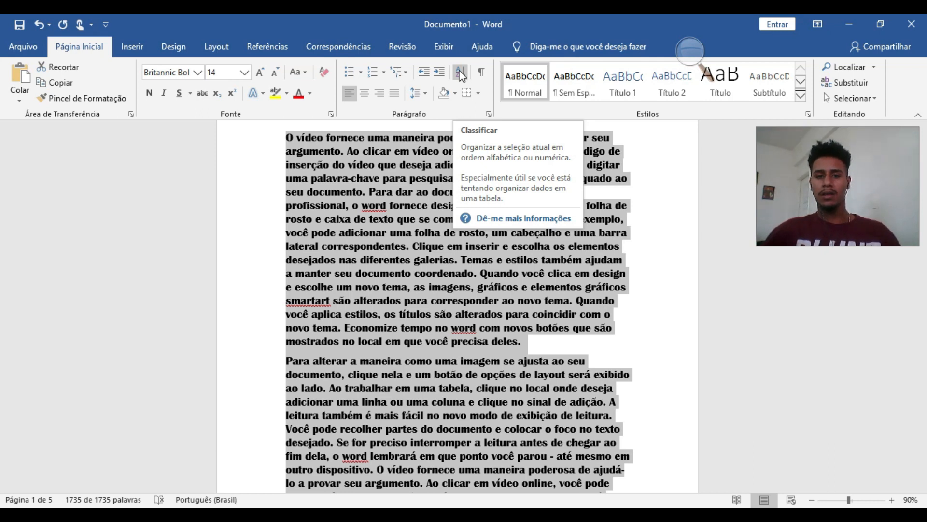
Show the paragraph marks and other hidden formatting symbols, and look over the text
left_click(483, 77)
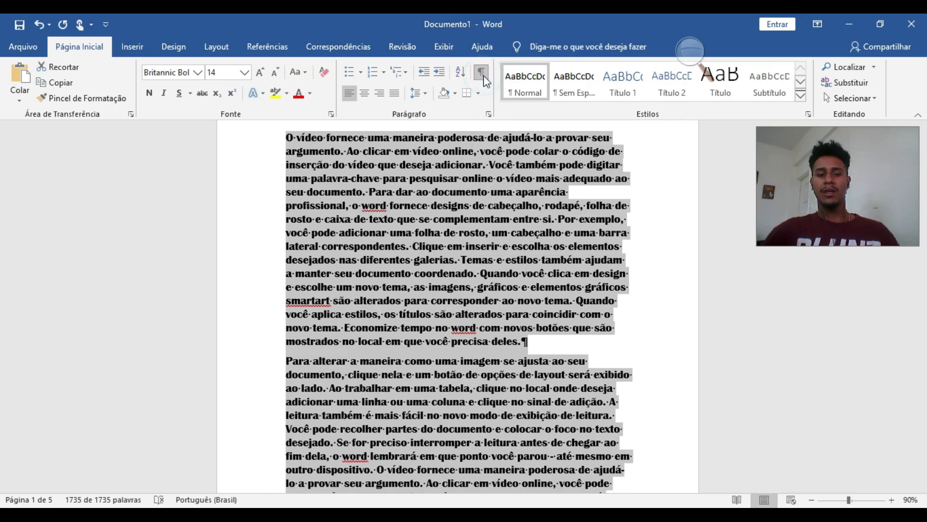
scroll(521, 281, "down", 1)
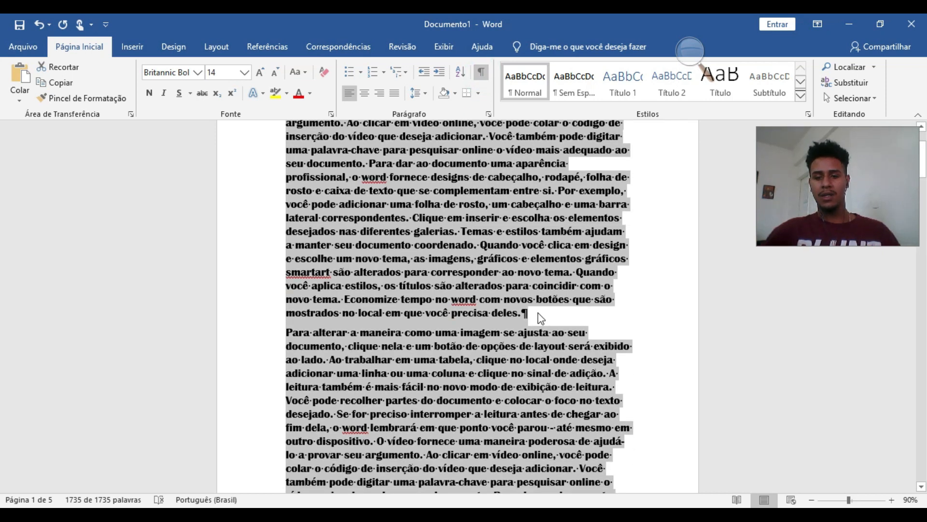
scroll(601, 322, "down", 5)
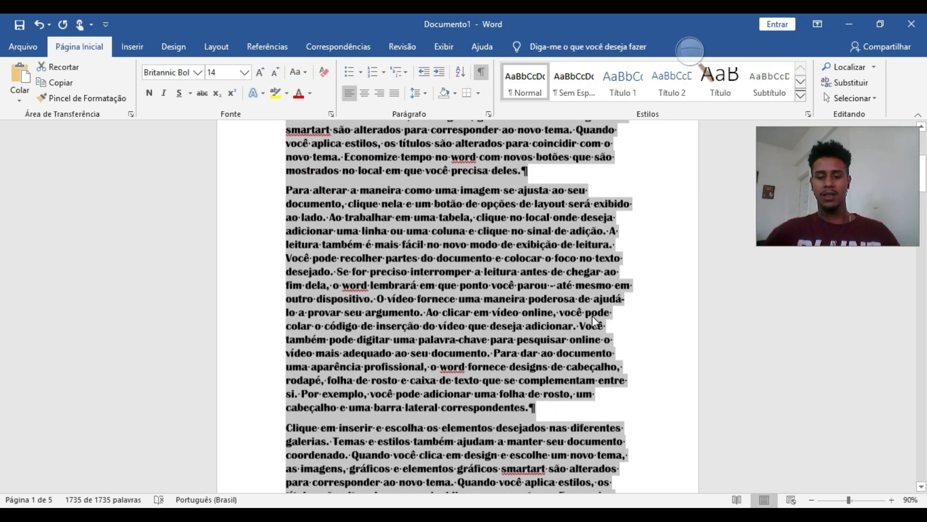
scroll(576, 318, "up", 4)
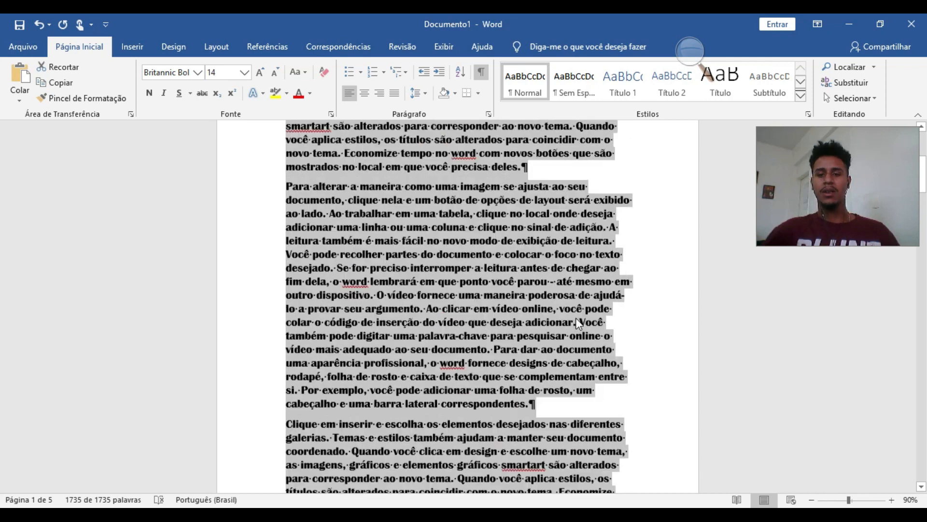
Undo the last indent decreases and bring the paragraphs back to the page margin, and hide the formatting marks
key("ctrl+z")
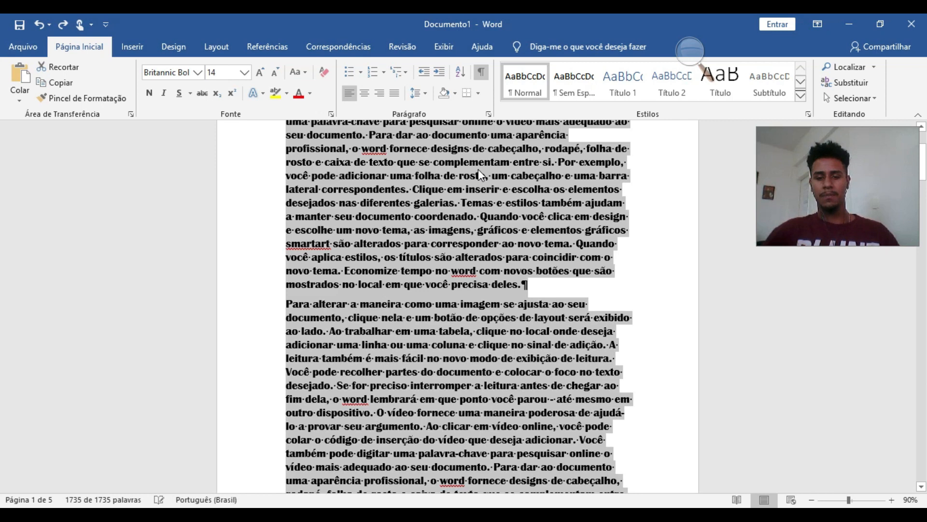
key("ctrl+z")
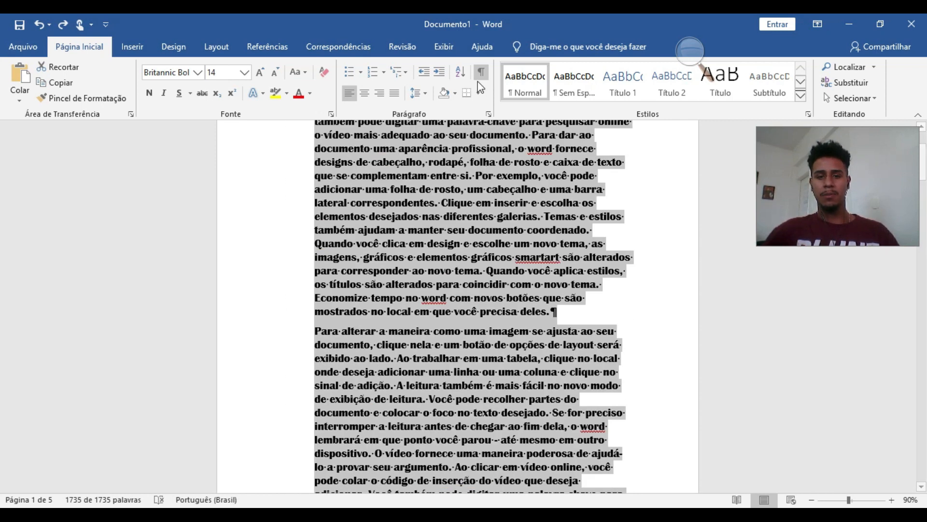
left_click(427, 75)
left_click(427, 74)
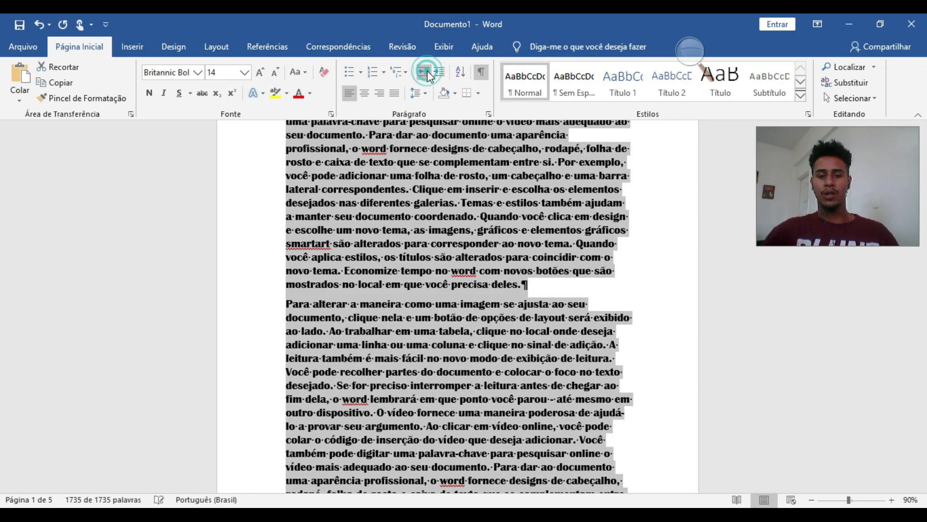
left_click(477, 78)
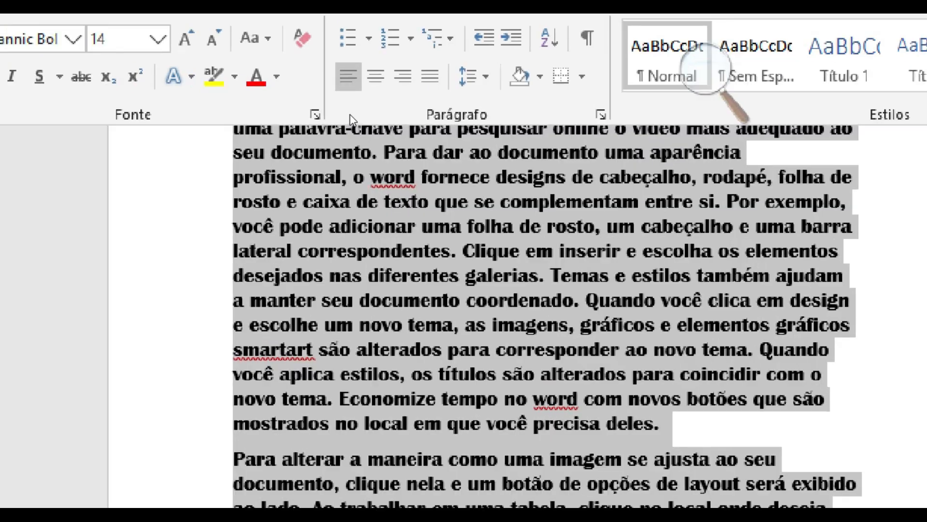
Center the selected paragraphs and look over the centered text
scroll(387, 164, "up", 3)
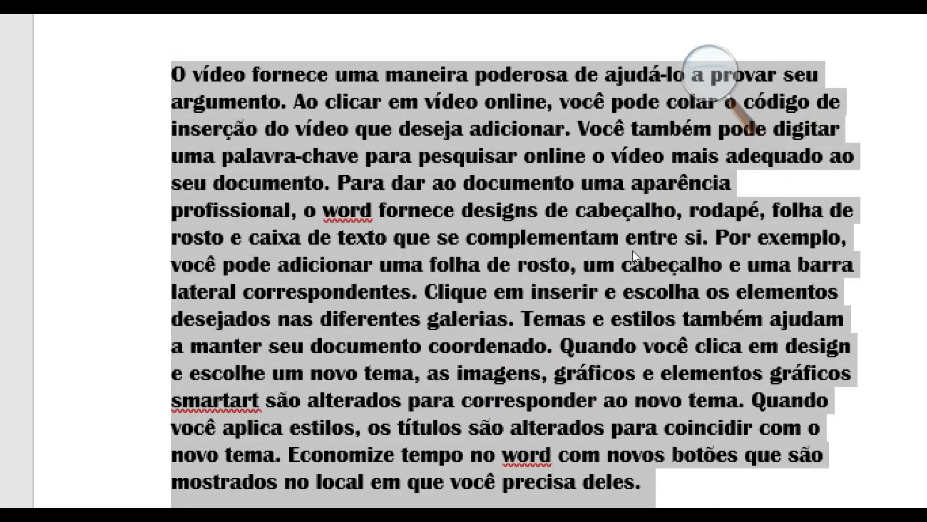
scroll(629, 397, "down", 3)
scroll(629, 397, "up", 3)
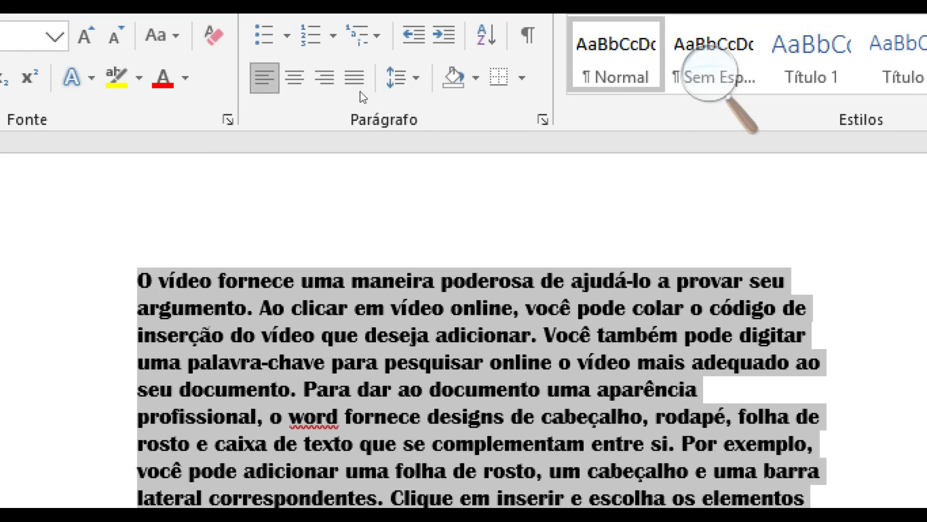
left_click(363, 92)
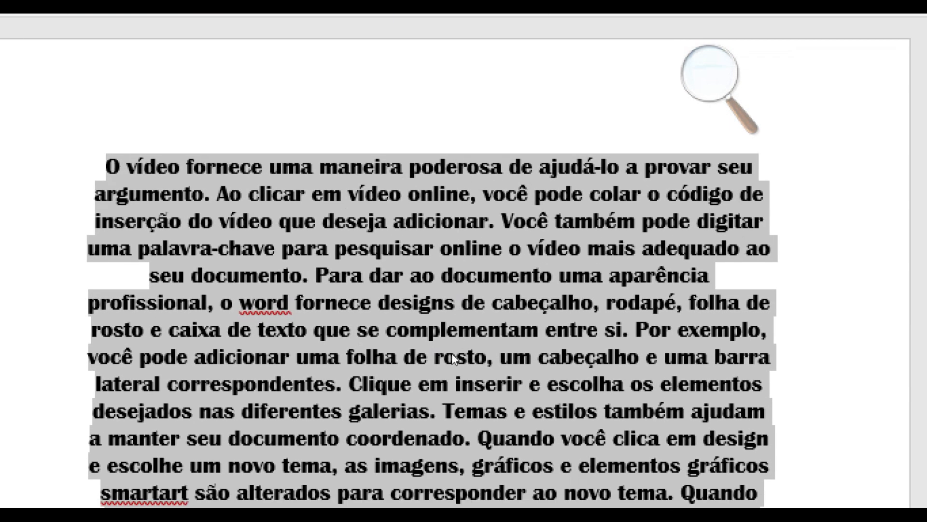
scroll(451, 358, "down", 5)
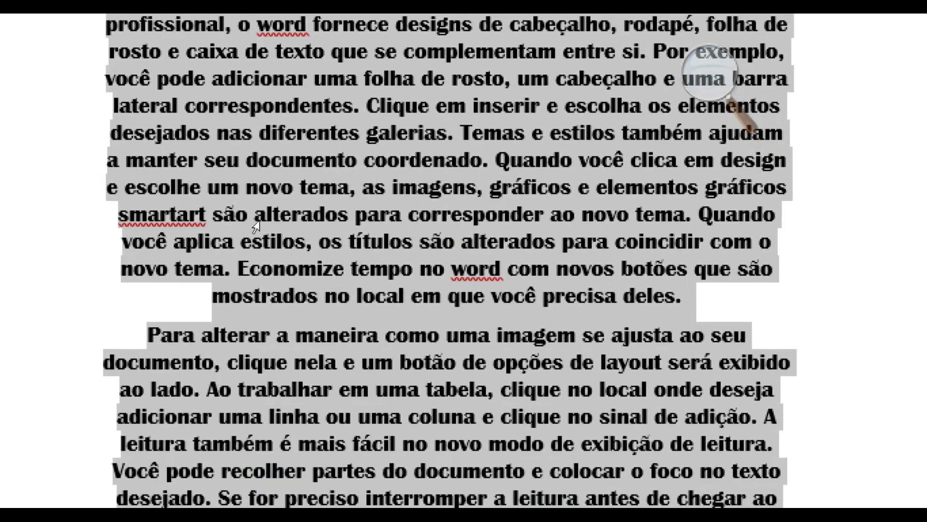
scroll(401, 174, "up", 5)
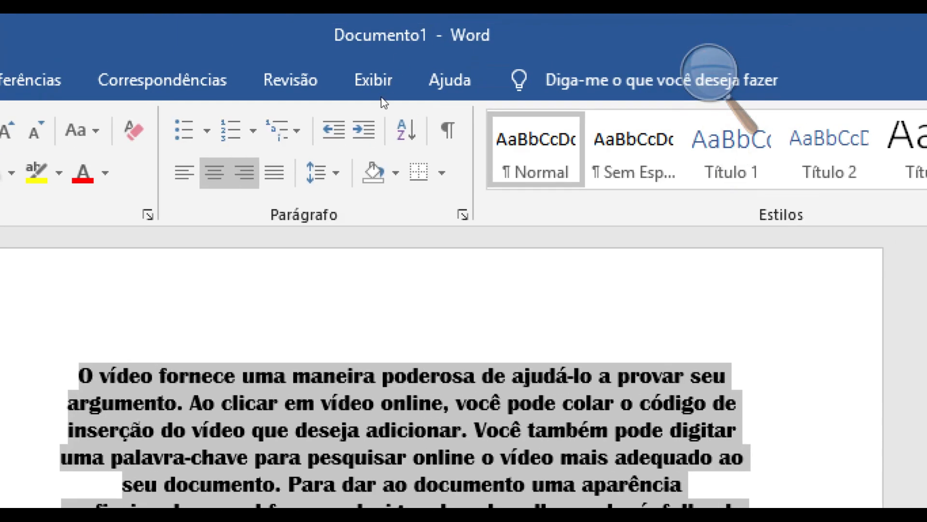
Align the selected paragraphs to the right margin and look over the text
key("ctrl+g")
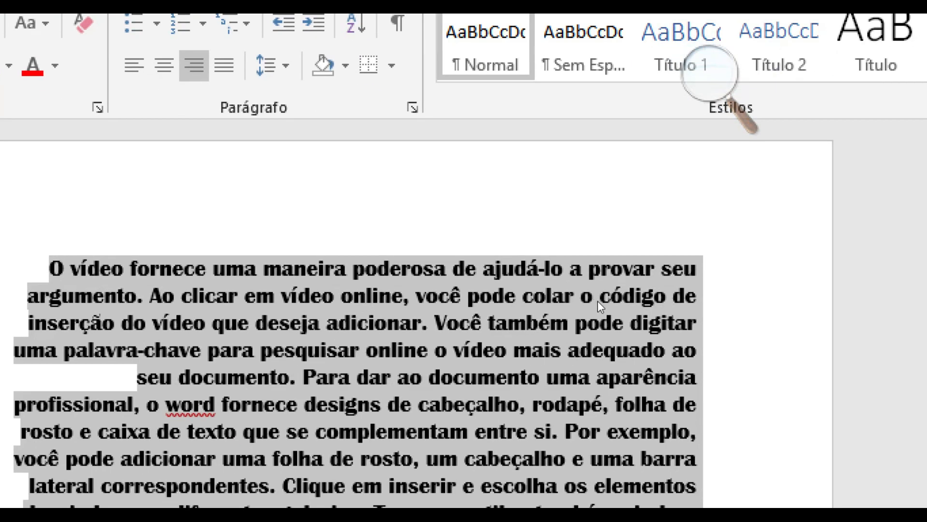
scroll(627, 207, "down", 4)
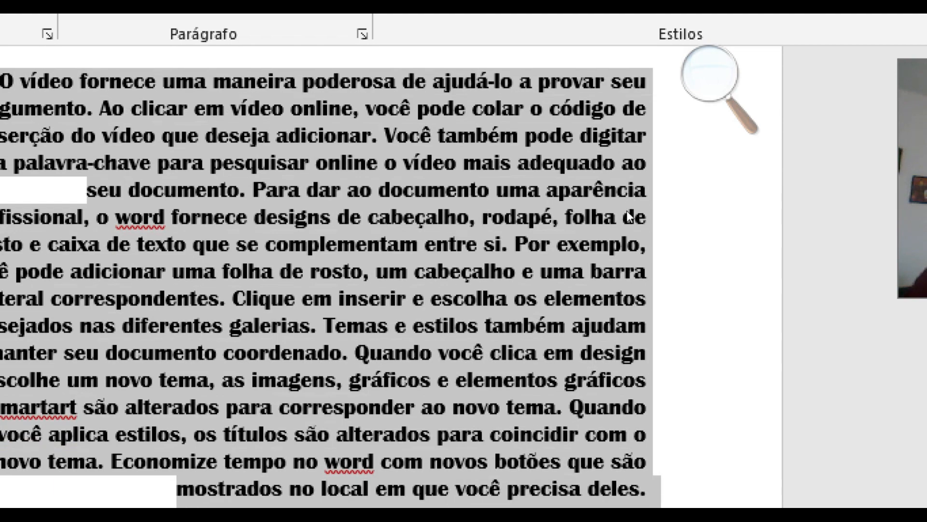
scroll(626, 265, "down", 3)
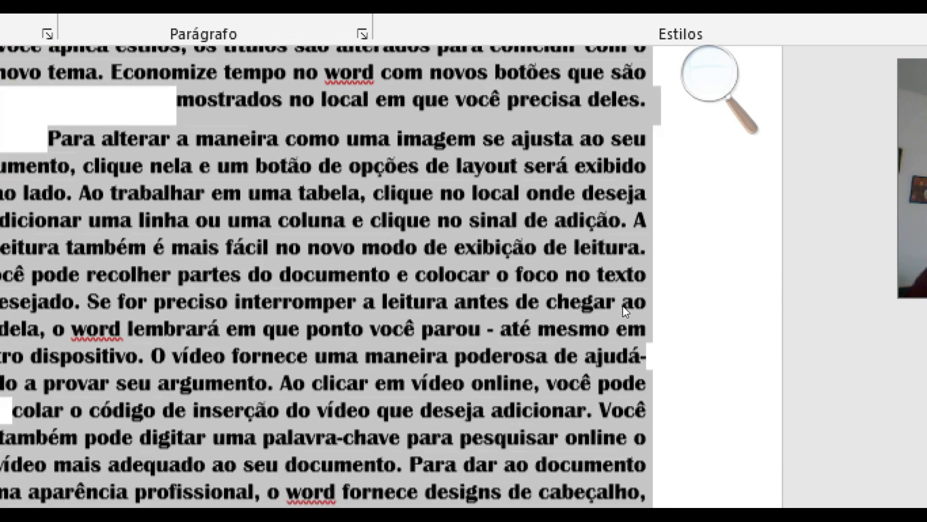
scroll(624, 304, "down", 1)
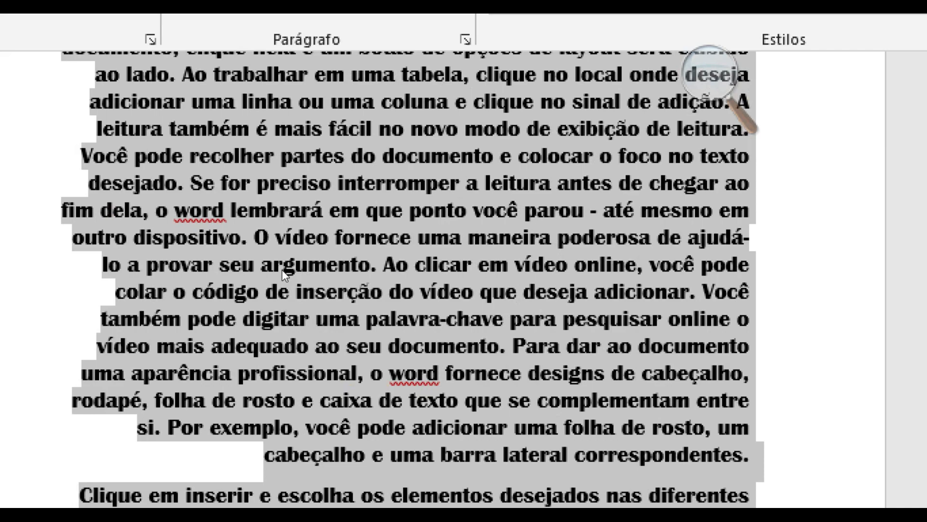
scroll(31, 261, "up", 1)
scroll(289, 254, "up", 7)
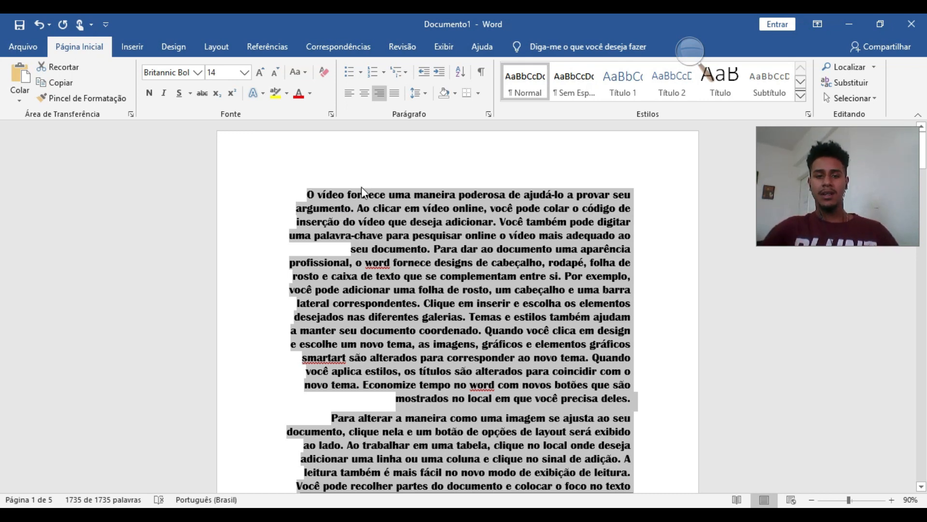
Justify the selected paragraphs and check both edges of the text across the first pages
left_click(396, 97)
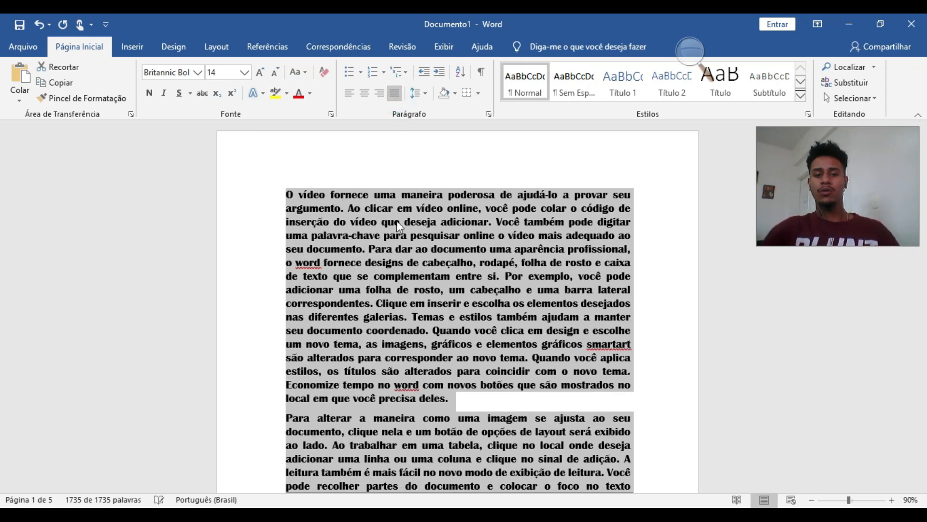
scroll(302, 210, "down", 10)
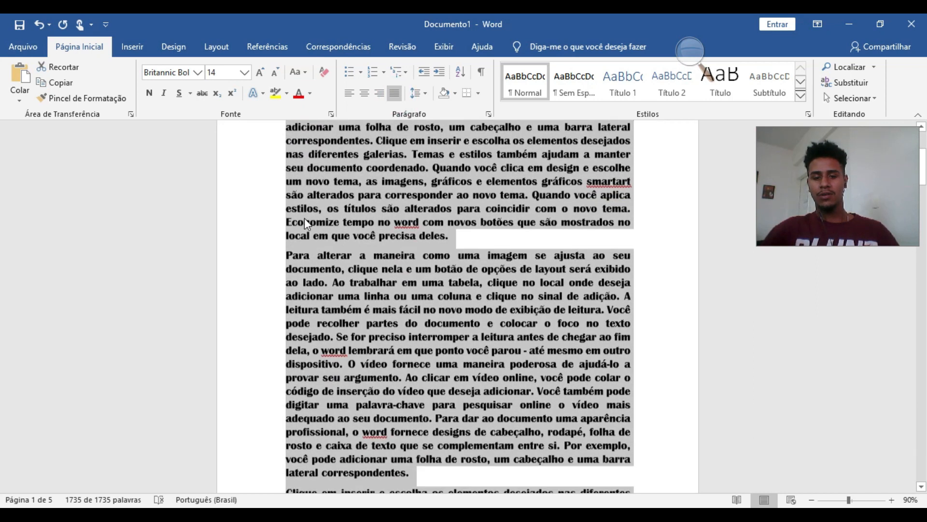
scroll(310, 241, "down", 8)
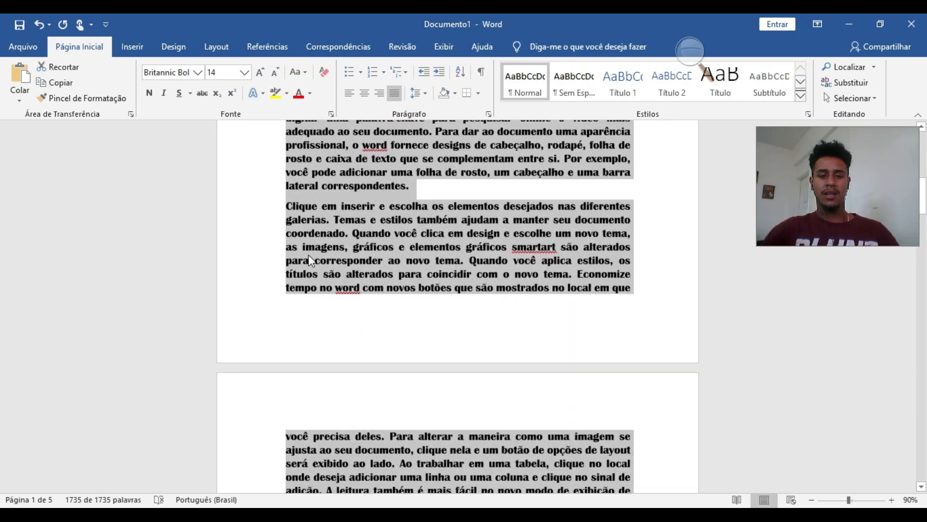
scroll(447, 248, "up", 12)
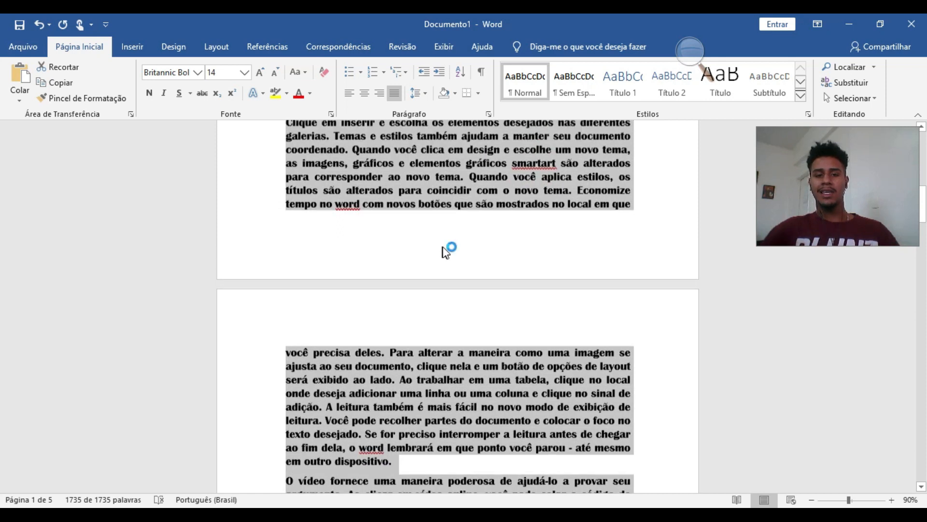
scroll(444, 259, "up", 7)
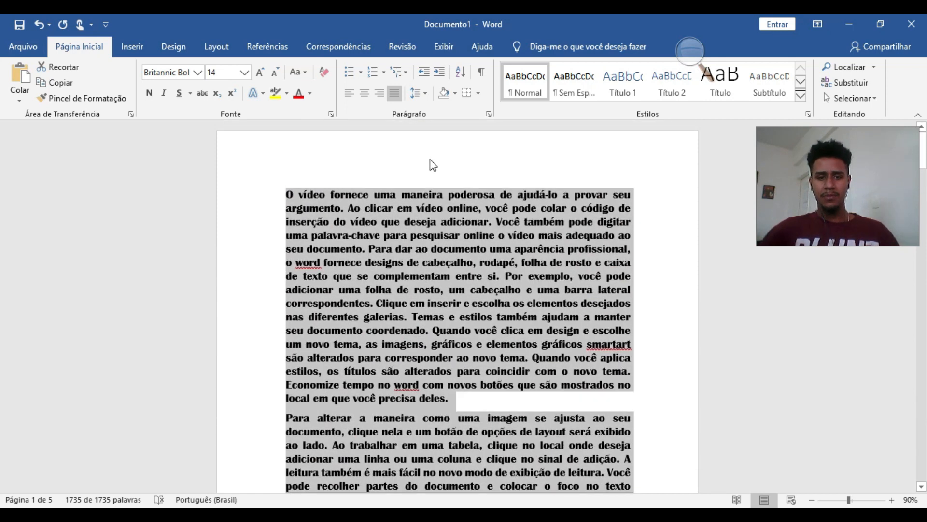
Preview line spacings such as 2,5 on the selected text, and shade its background with the black theme color
left_click(421, 95)
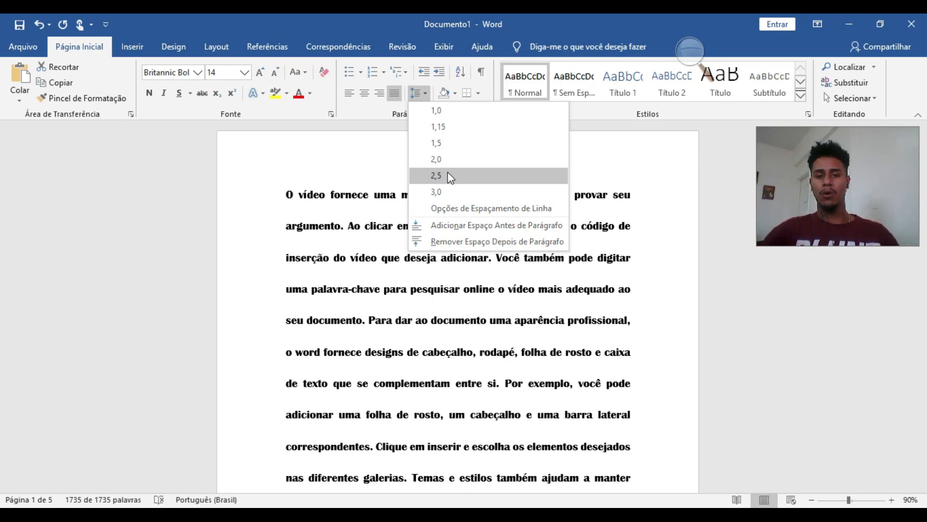
left_click(436, 110)
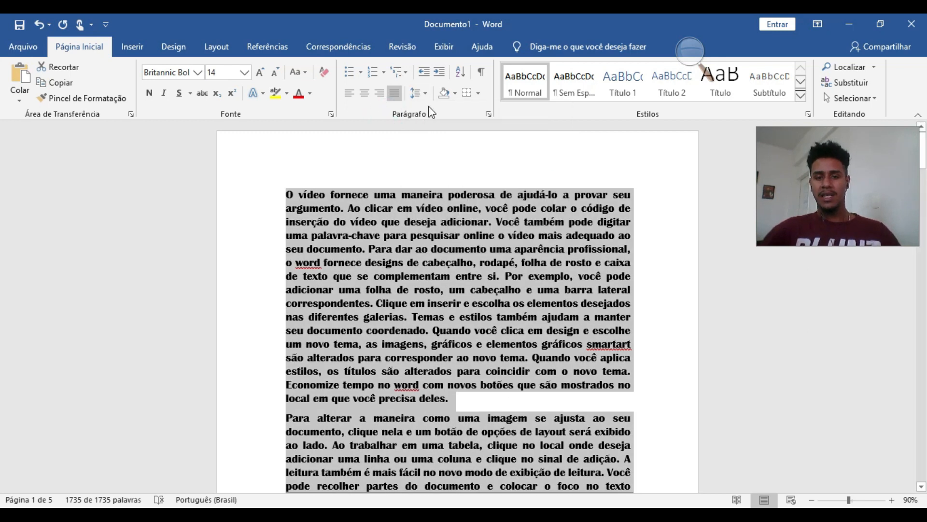
left_click(455, 94)
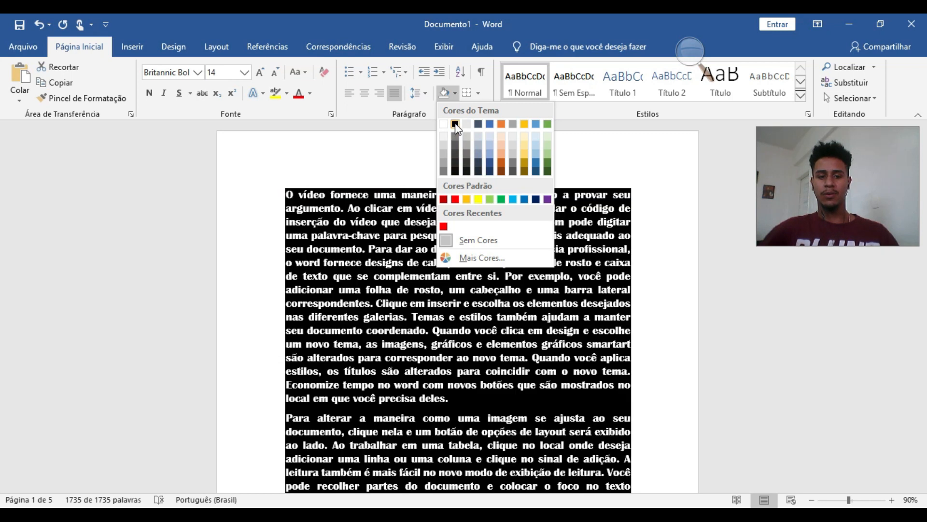
left_click(455, 124)
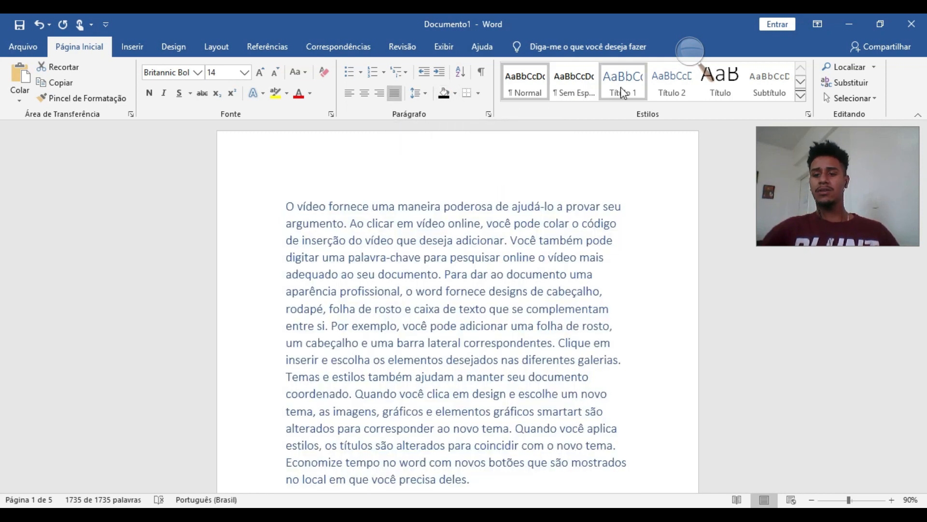
Expand the full style gallery and preview the Normal style on the selected text
left_click(802, 97)
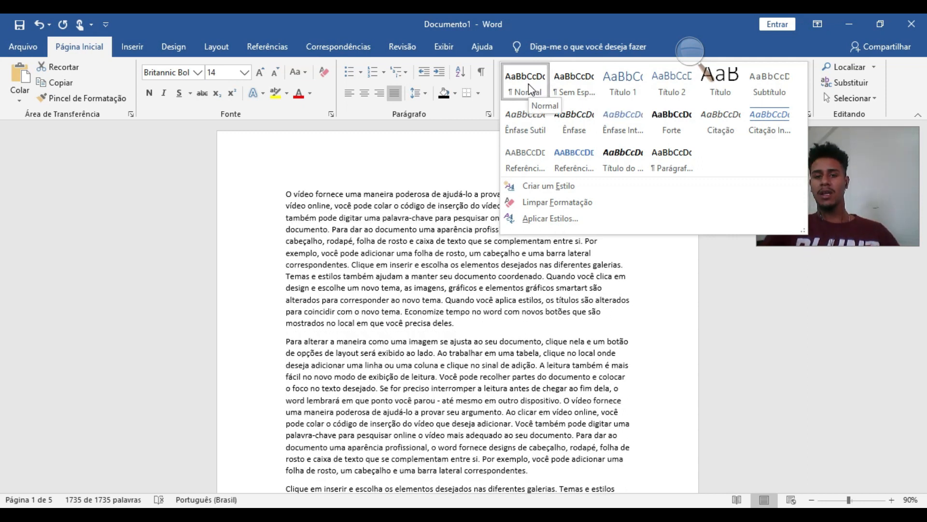
left_click(528, 83)
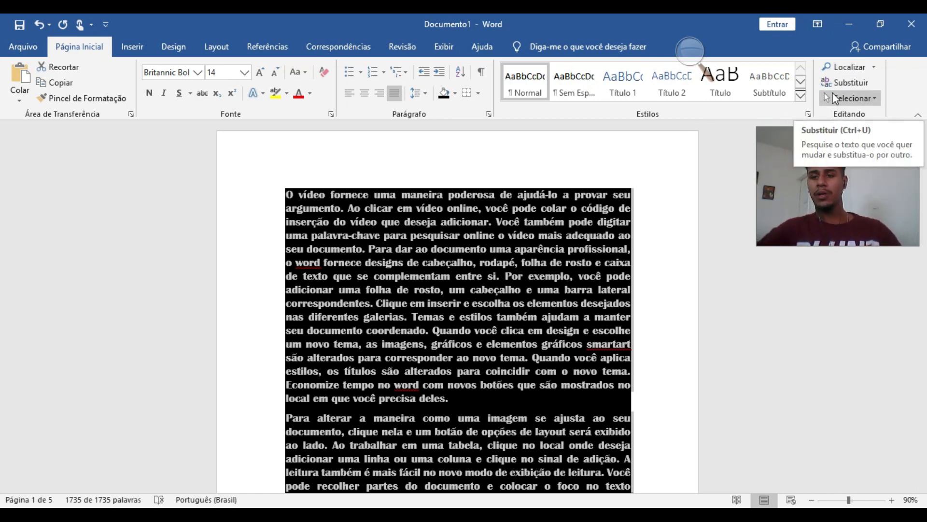
Find all occurrences of "word" in the document, clearing the existing search text first
left_click(844, 67)
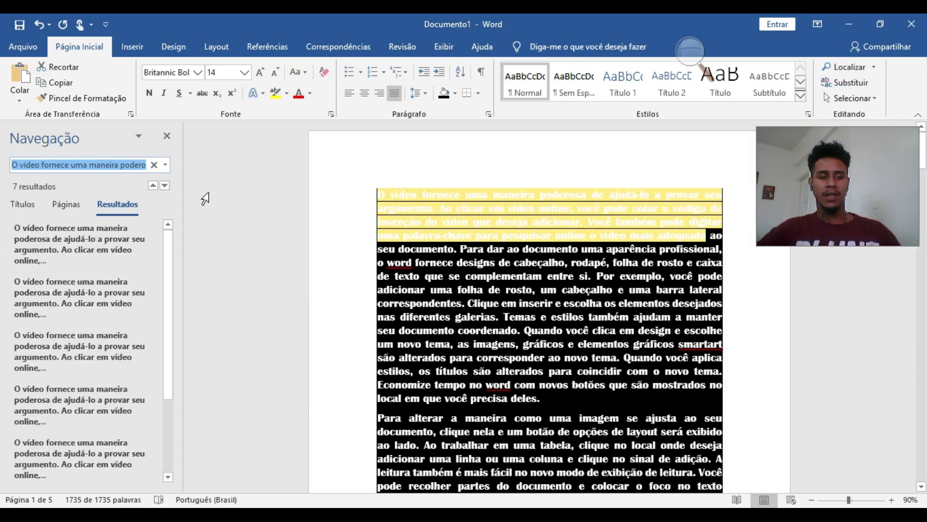
left_click(57, 166)
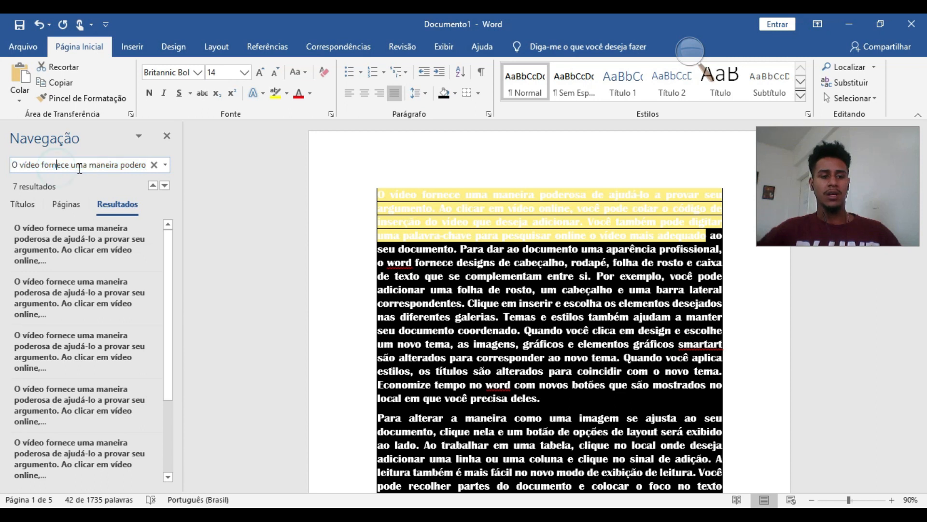
left_click(154, 166)
type("word")
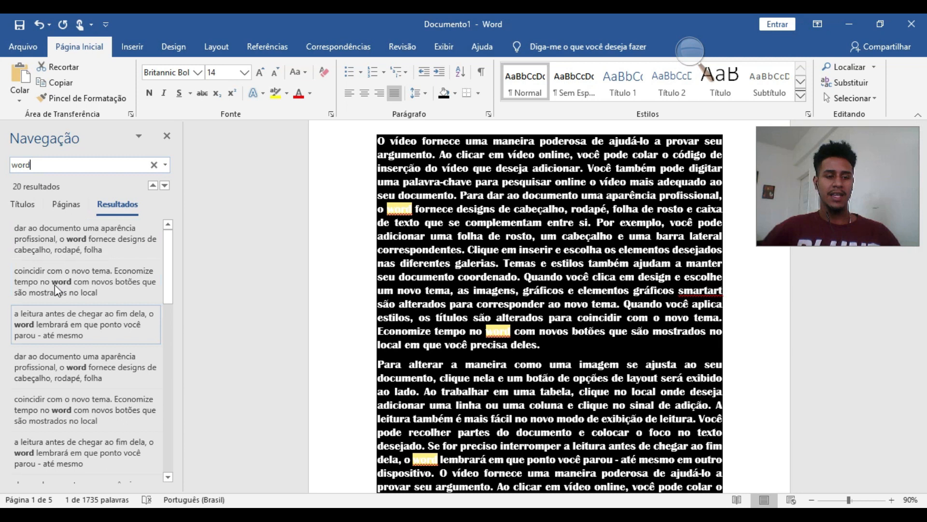
left_click_drag(169, 274, 180, 260)
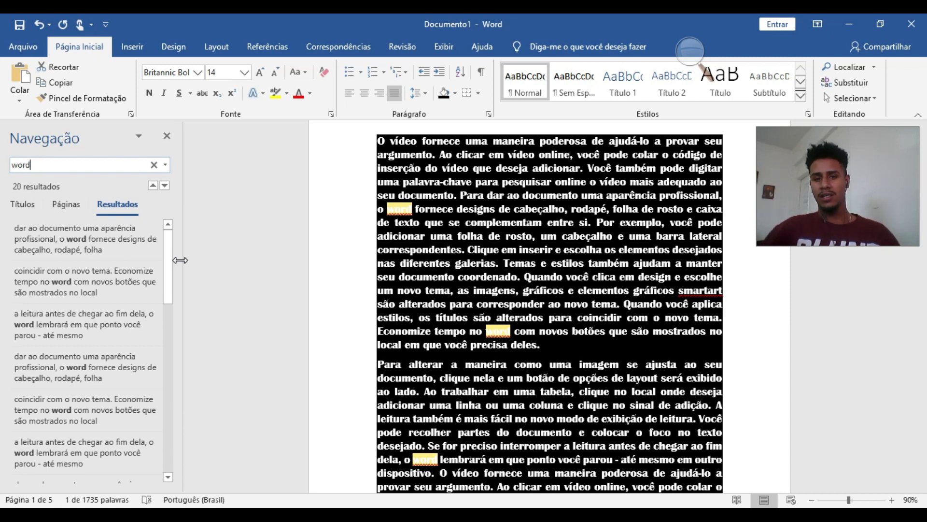
Replace every "word" in the selected text with "Excel", decline searching the rest of the document, and close the replace dialog
left_click(843, 84)
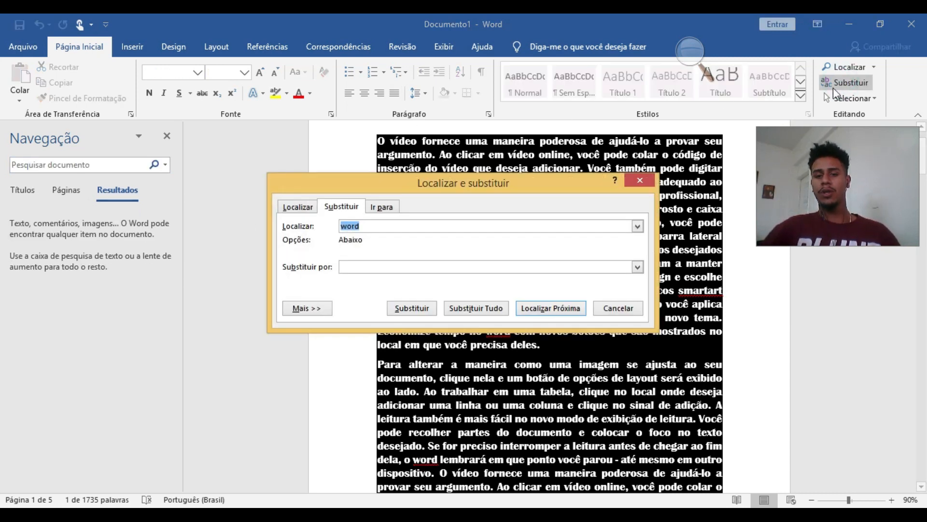
left_click_drag(431, 184, 431, 177)
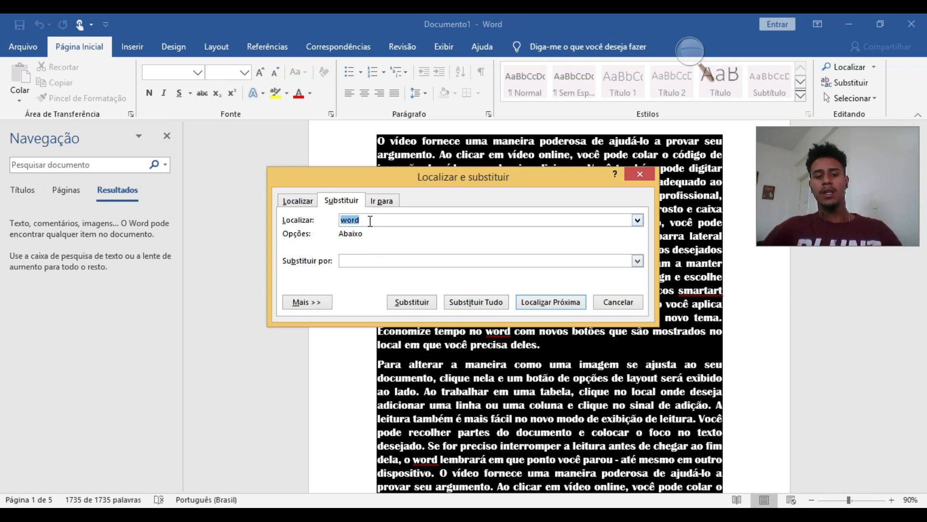
left_click(384, 260)
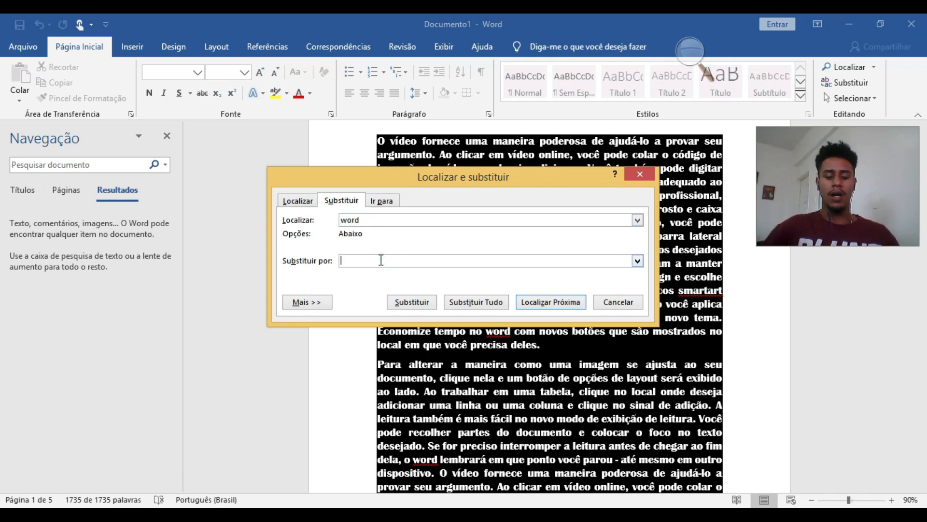
type("Excel")
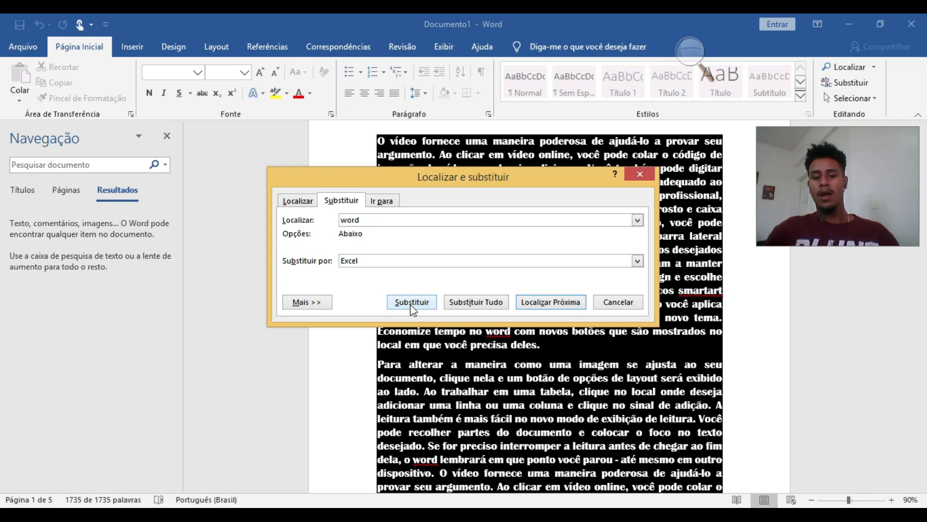
left_click(462, 305)
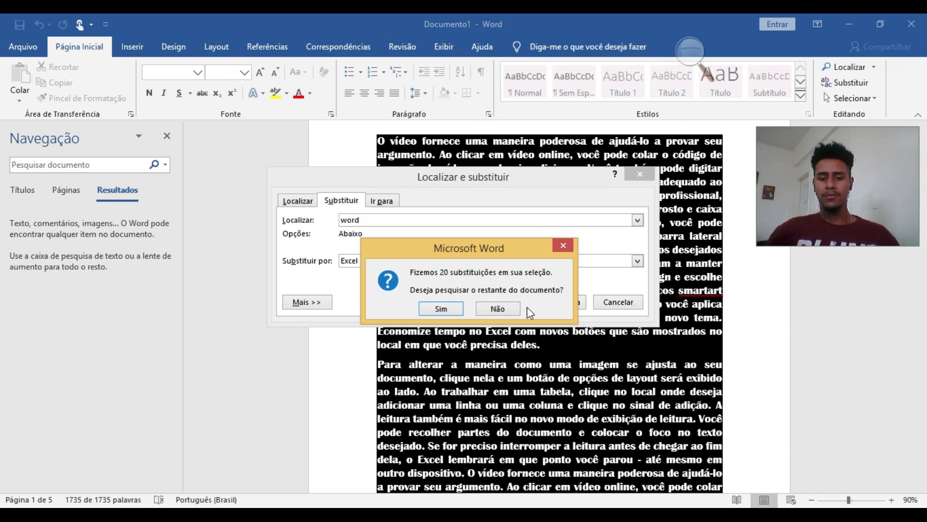
left_click(493, 309)
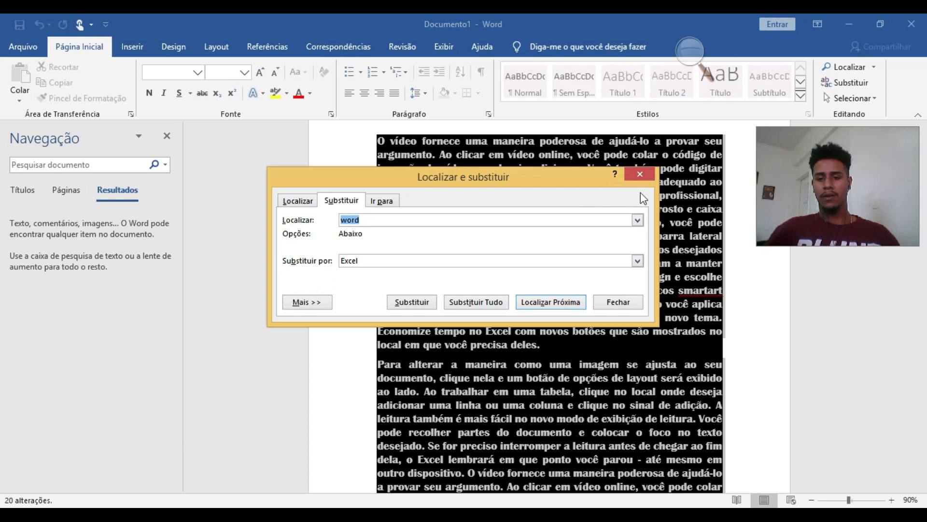
left_click(639, 175)
Search the document for "excel" to check the replacements, and return to the text
left_click(114, 165)
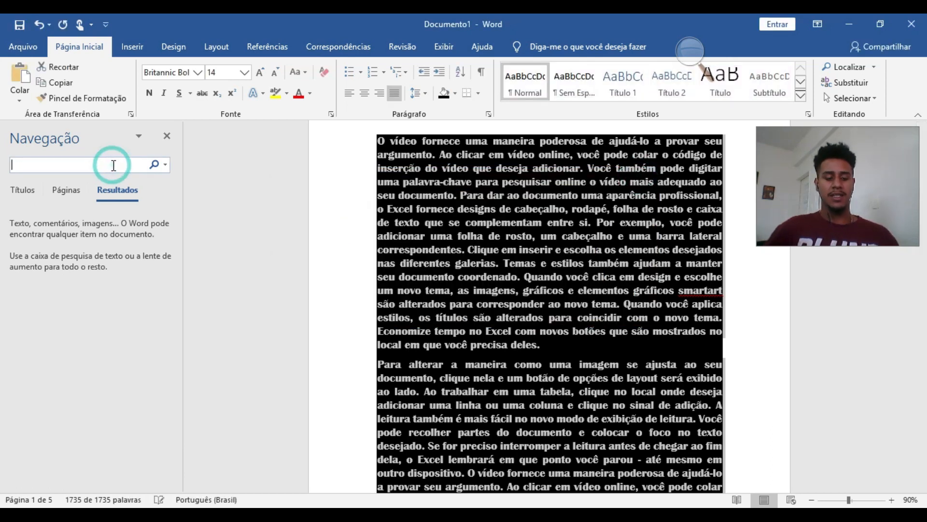
type("exc")
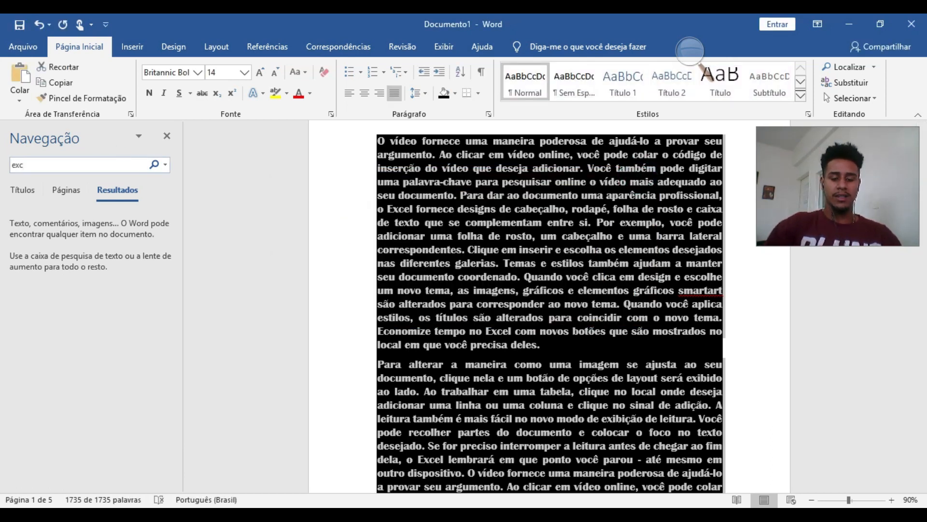
type("el")
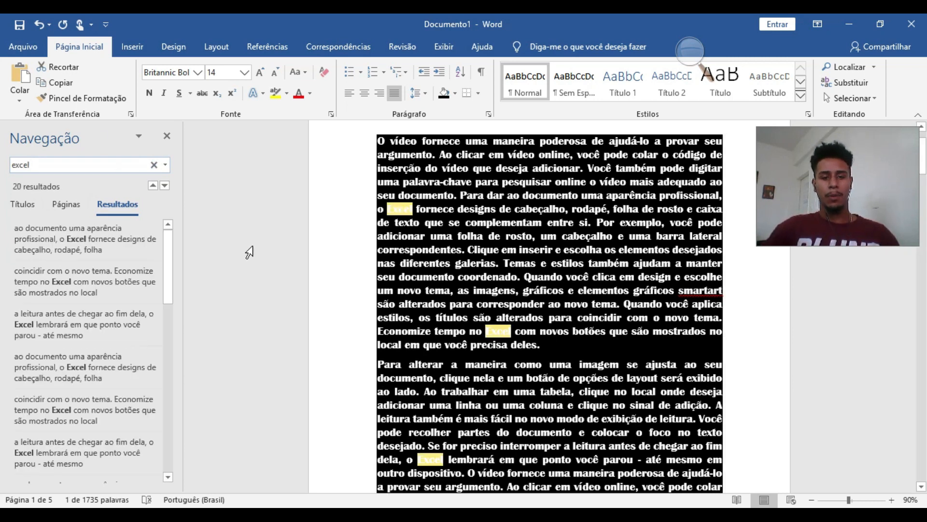
left_click(415, 219)
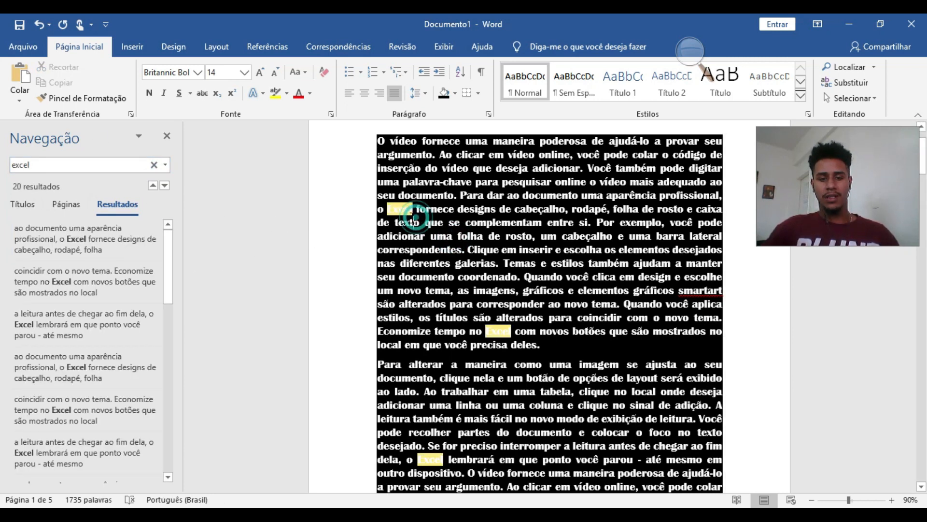
Clear the "excel" search text and close the navigation pane
left_click(52, 170)
left_click(64, 163)
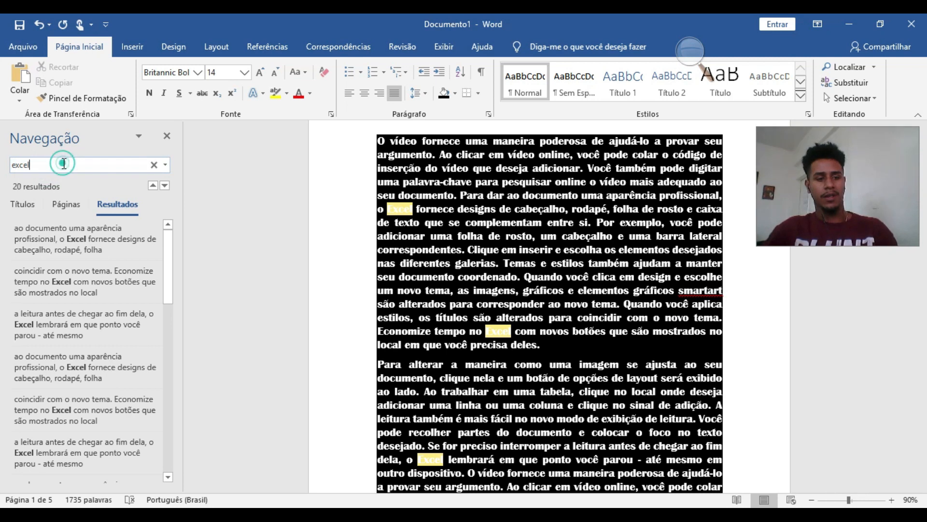
key("BackSpace")
key("BackSpace")
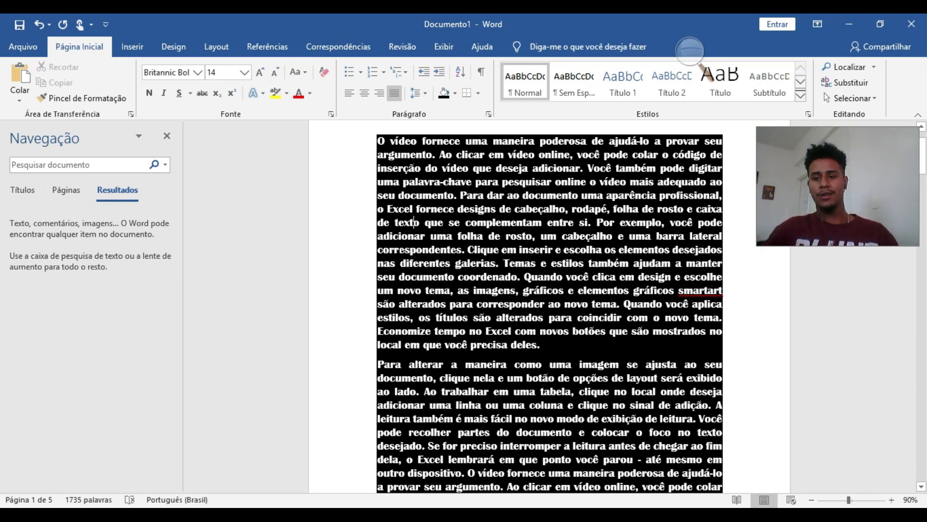
scroll(414, 275, "up", 1)
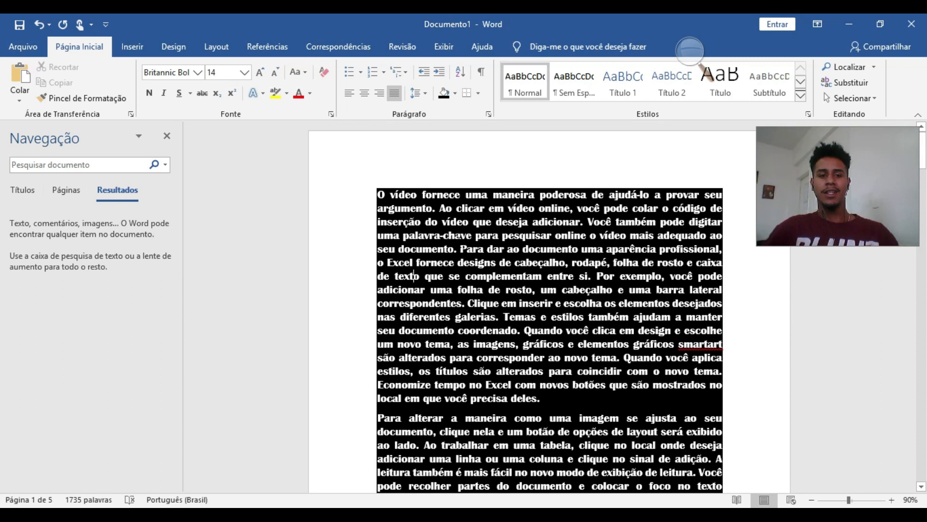
left_click(166, 137)
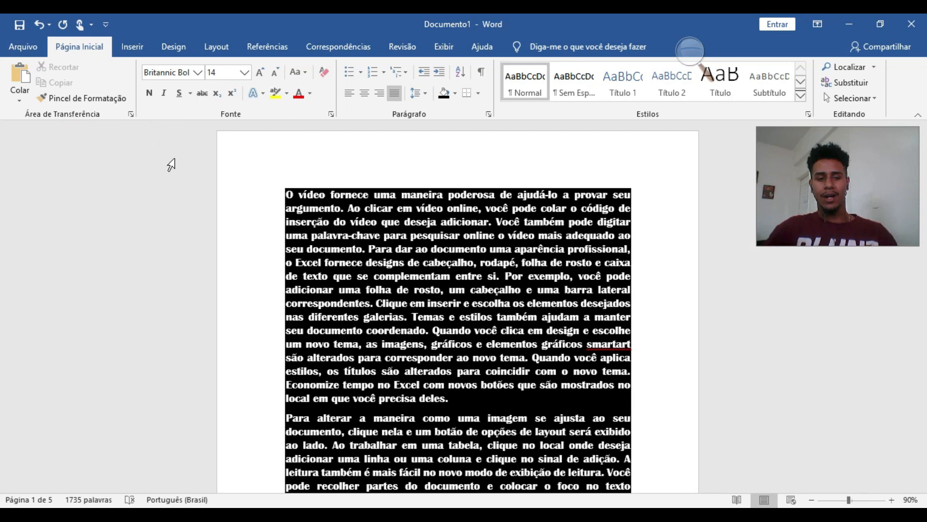
Select the whole document and change its paragraph shading from black to white
scroll(434, 253, "down", 4)
scroll(433, 254, "down", 12)
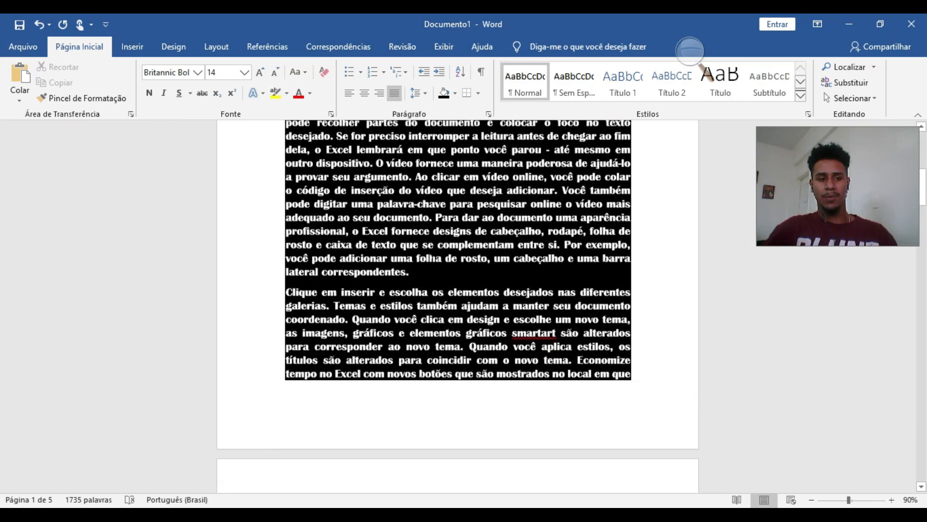
scroll(433, 255, "down", 10)
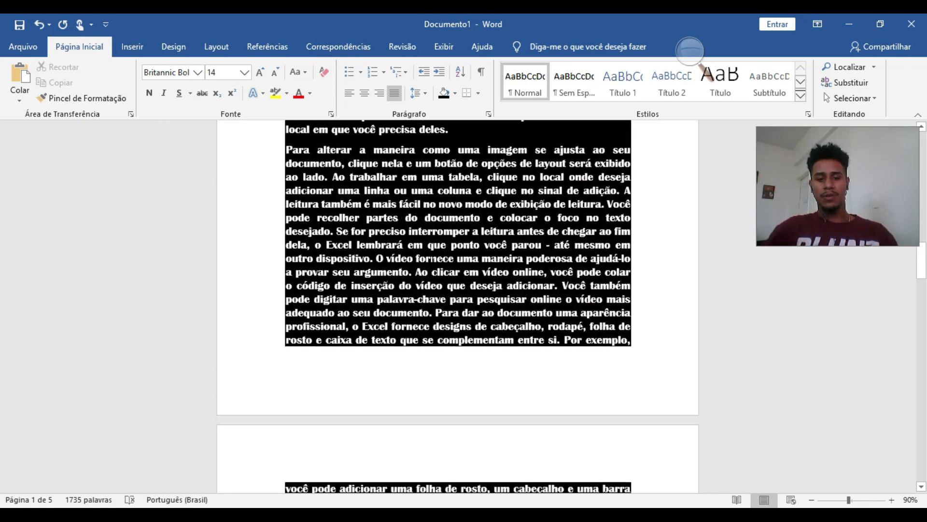
scroll(433, 265, "down", 8)
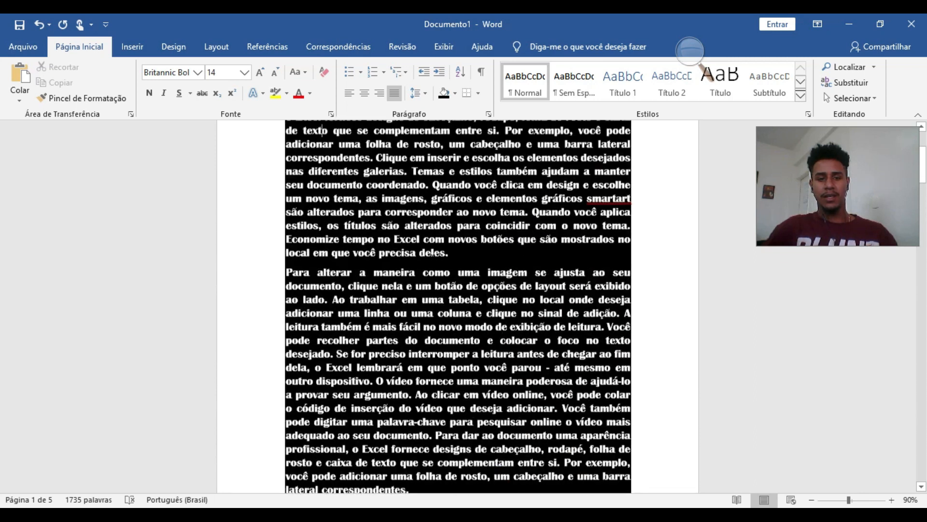
left_click(455, 96)
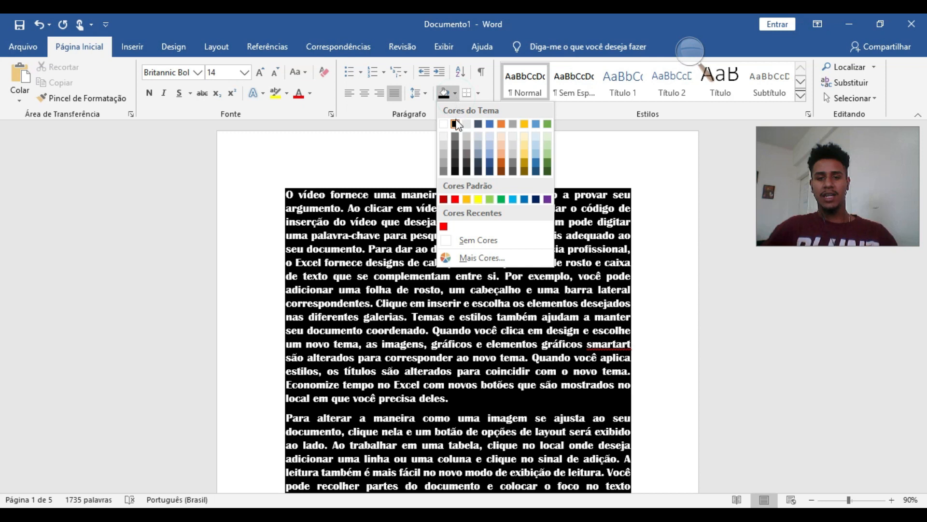
left_click(453, 123)
key("ctrl+t")
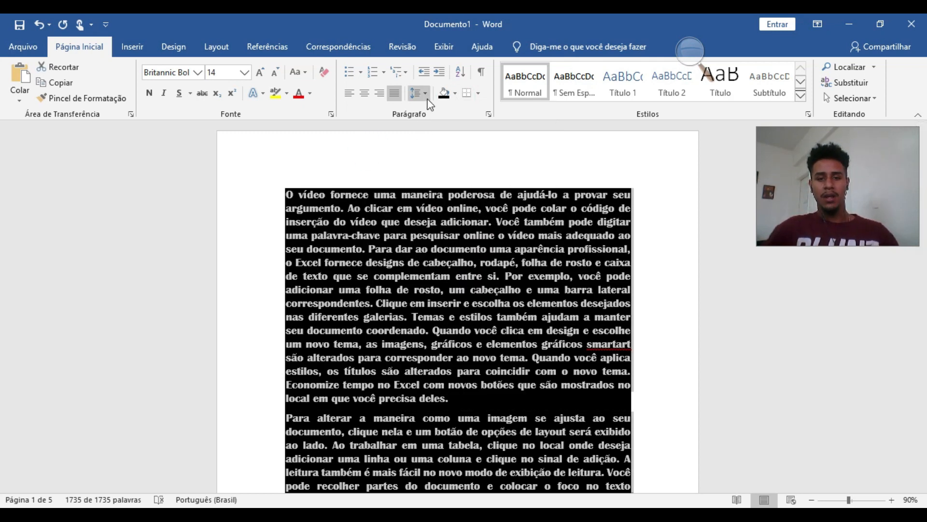
left_click(455, 94)
left_click(444, 124)
left_click(405, 246)
Copy the last three lines of the document, starting at "estilos, os títulos", and paste them as a new paragraph below
scroll(408, 248, "down", 8)
scroll(409, 249, "down", 20)
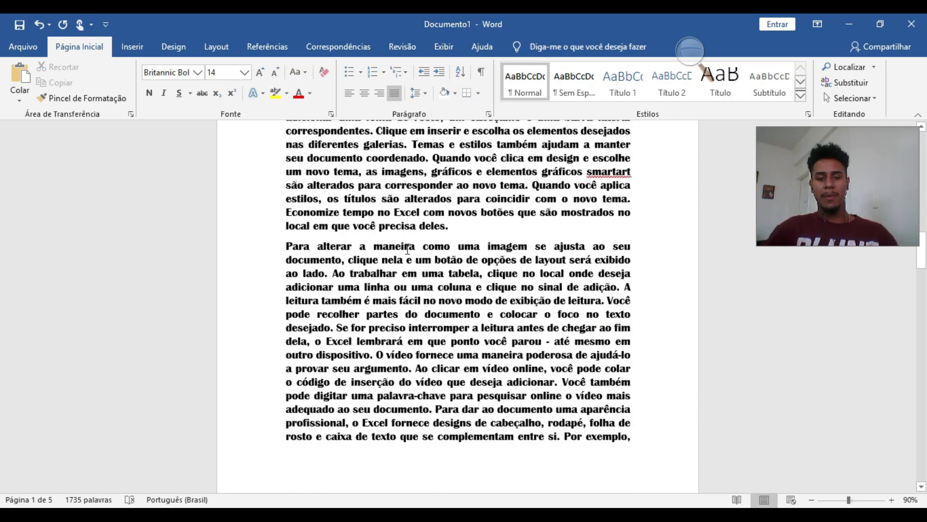
scroll(407, 249, "down", 20)
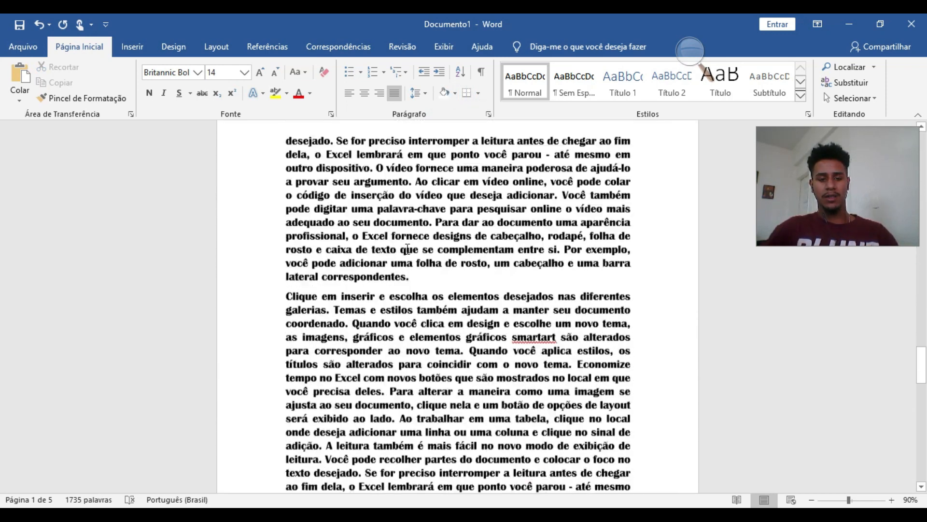
scroll(408, 247, "down", 2)
scroll(408, 240, "up", 1)
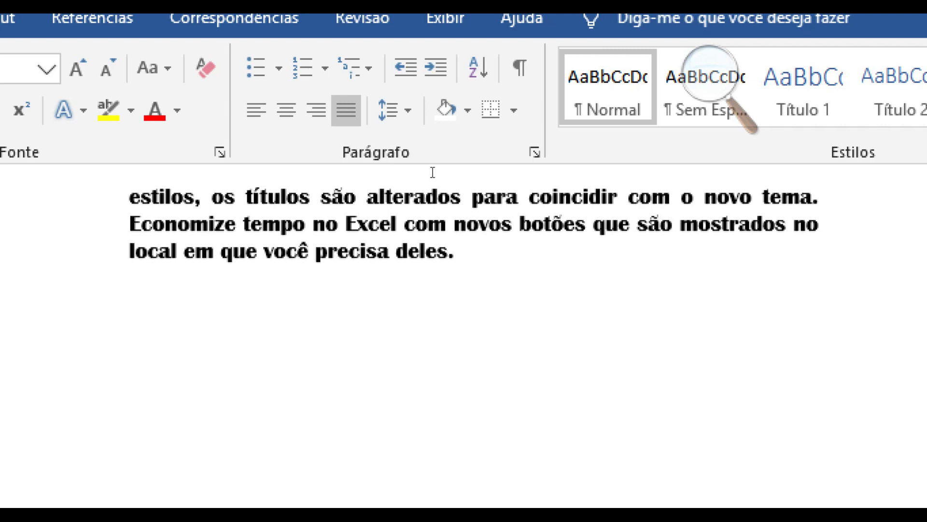
scroll(449, 196, "up", 1)
left_click_drag(473, 228, 284, 193)
key("ctrl+c")
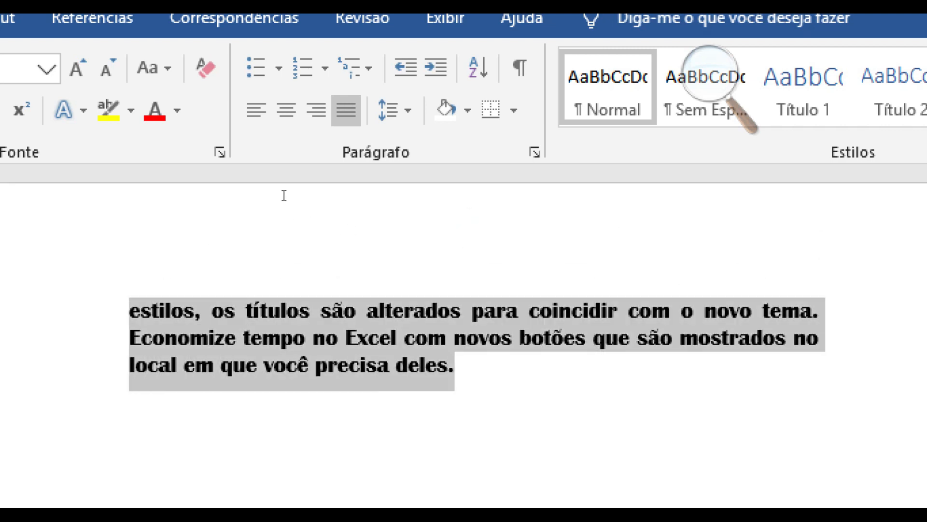
left_click(493, 224)
key("Return")
key("ctrl+v")
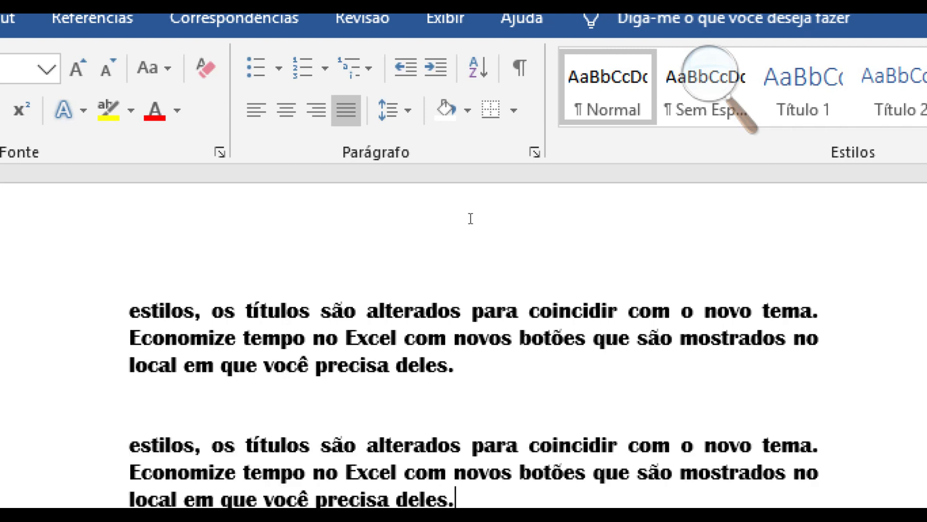
Format the first of the two identical passages as Times New Roman with bold, italic and underline
scroll(468, 217, "down", 2)
left_click_drag(458, 193, 280, 159)
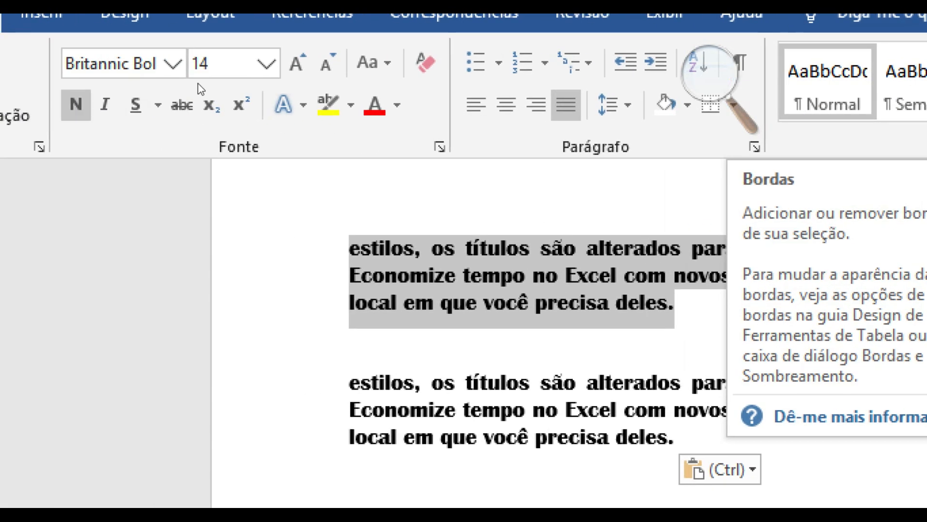
left_click(173, 64)
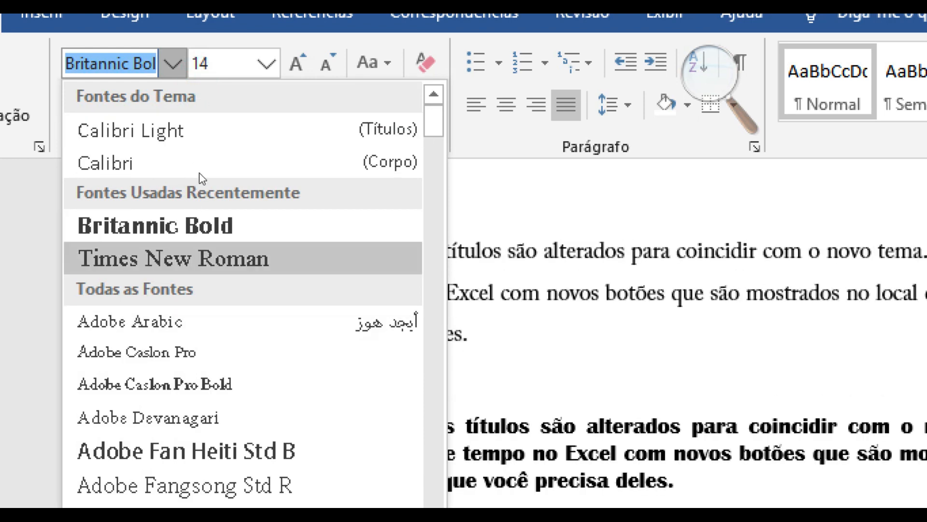
key("Return")
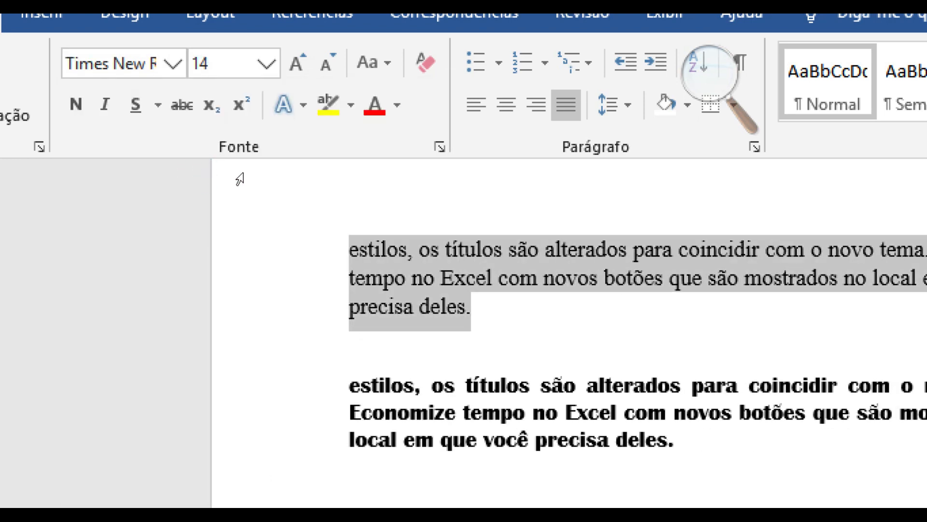
key("ctrl+n")
key("ctrl+i")
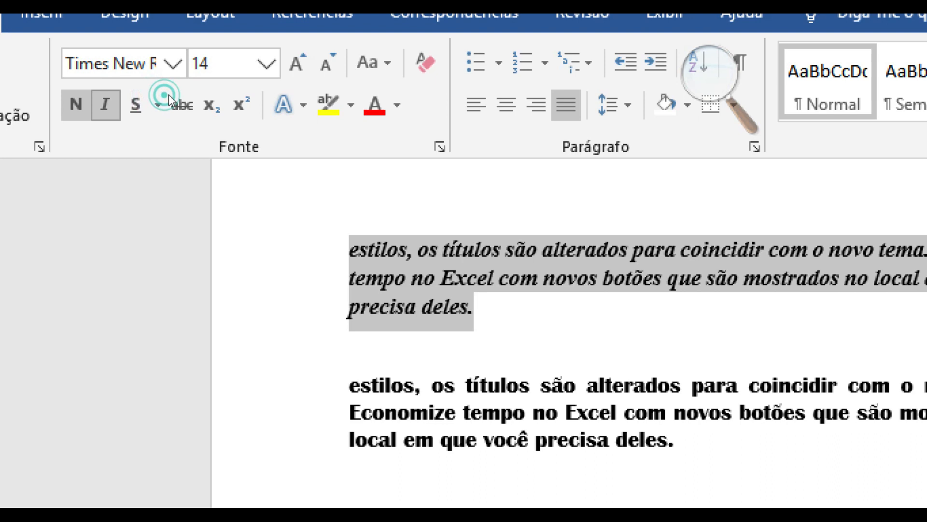
left_click(135, 104)
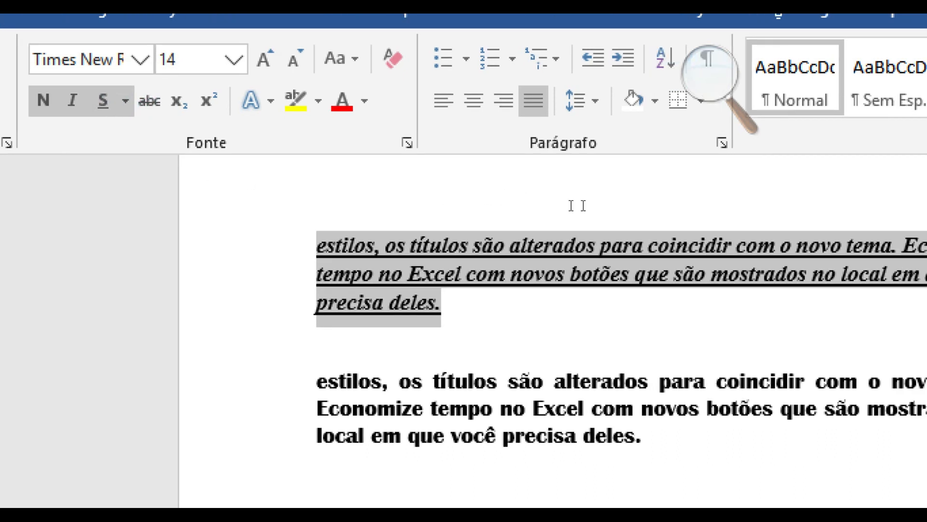
Copy the first passage's formatting onto the duplicate passage below it with Format Painter, and deselect the text
key("Down")
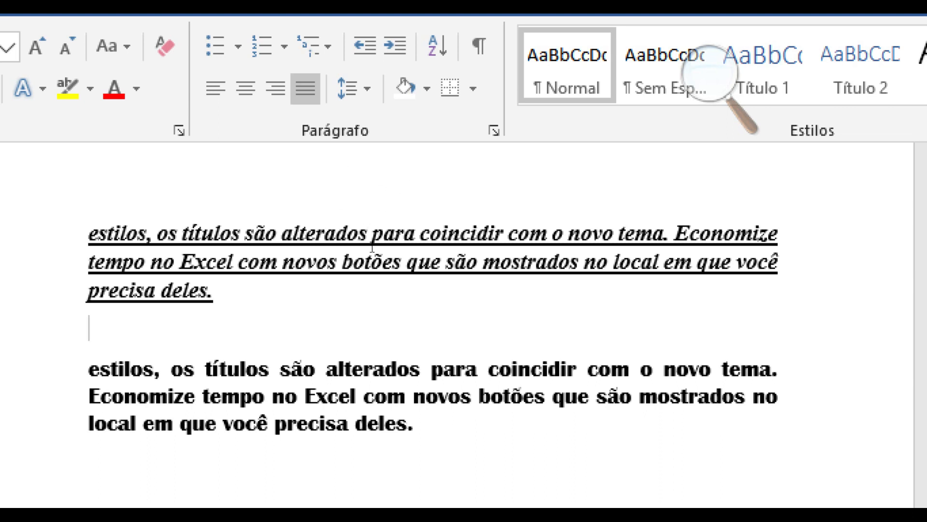
key("shift+Up")
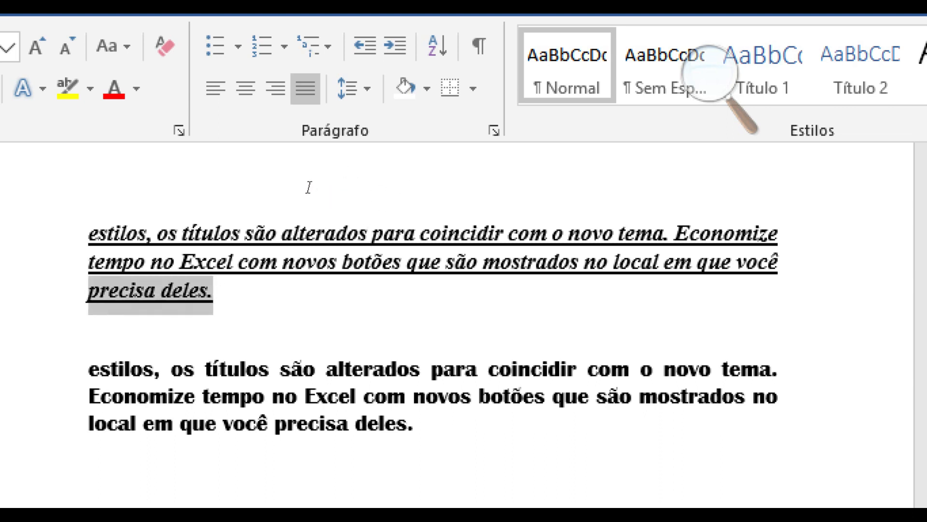
key("shift+Up")
left_click_drag(291, 171, 290, 170)
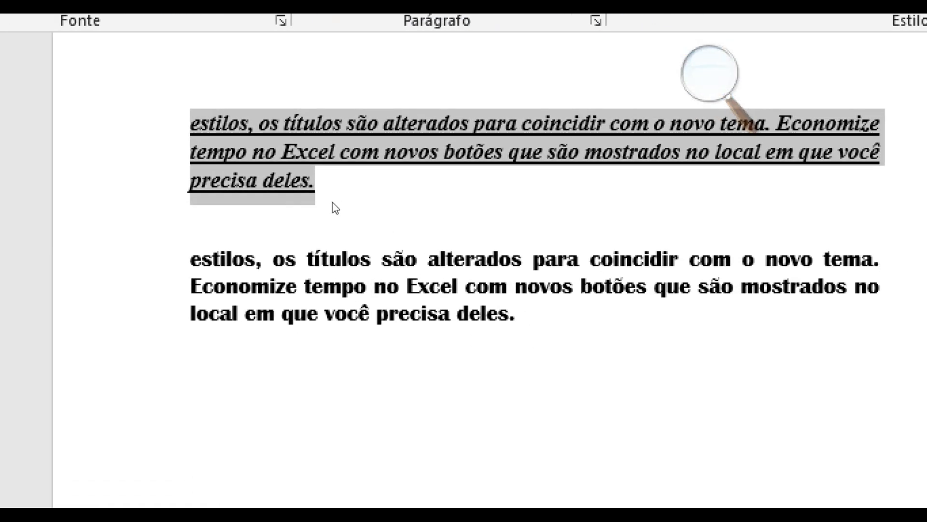
left_click(285, 234)
left_click_drag(285, 234, 447, 265)
key("Down")
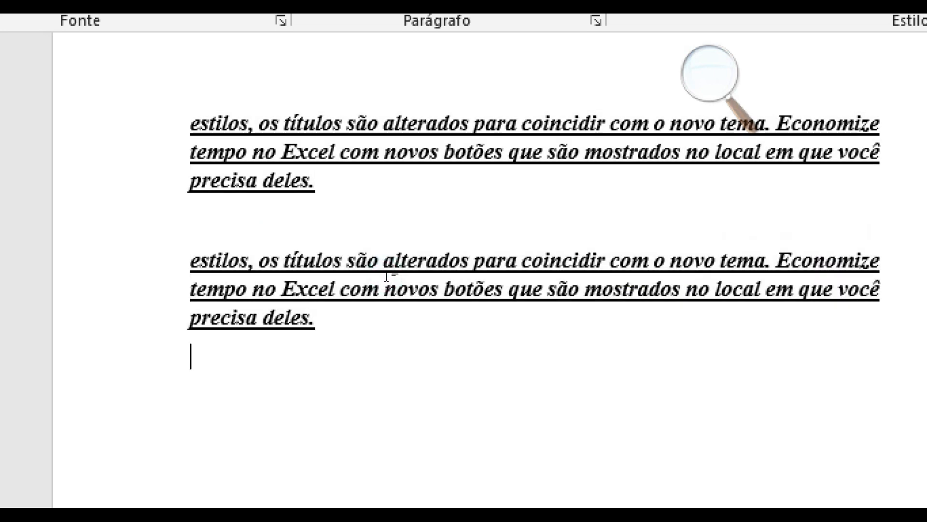